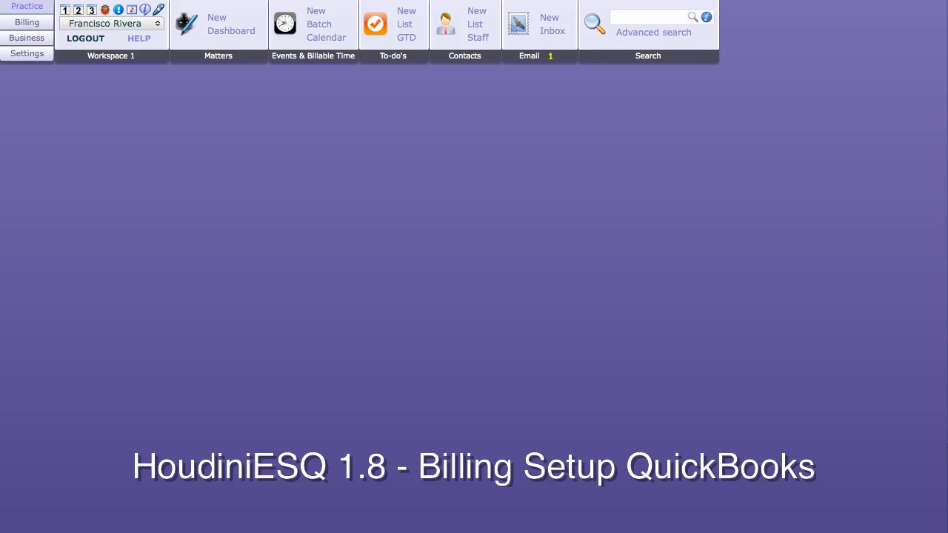
Open the Billing settings' QuickBooks integration page and focus the Company File Name field.
click(43, 56)
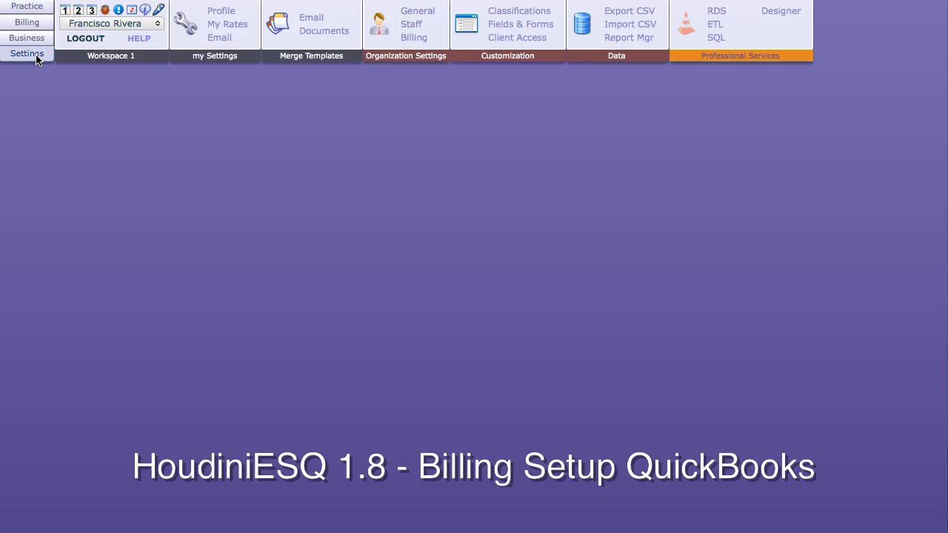
click(403, 37)
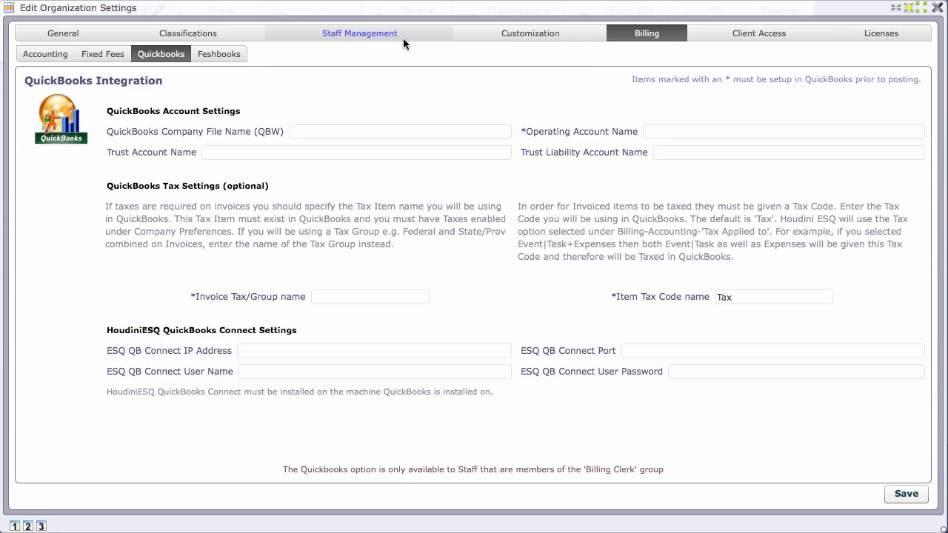
click(48, 54)
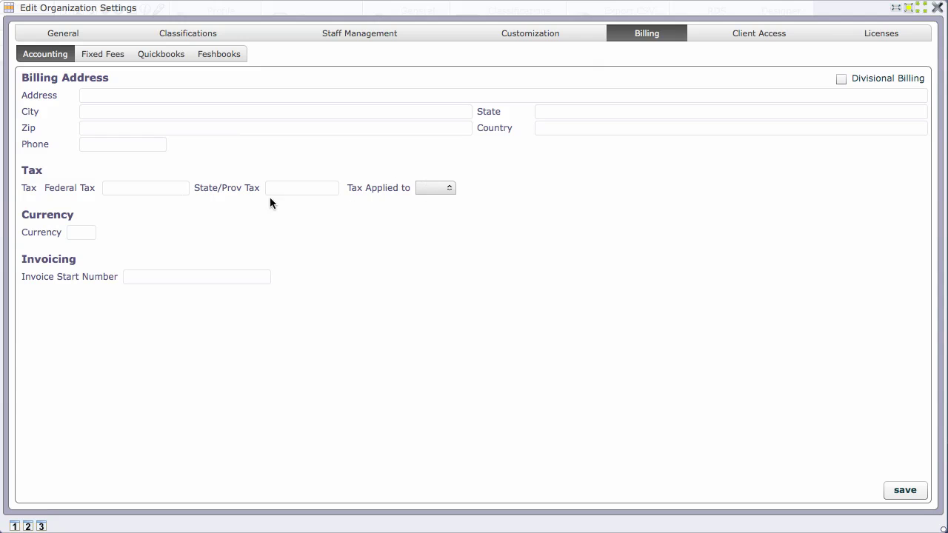
click(155, 56)
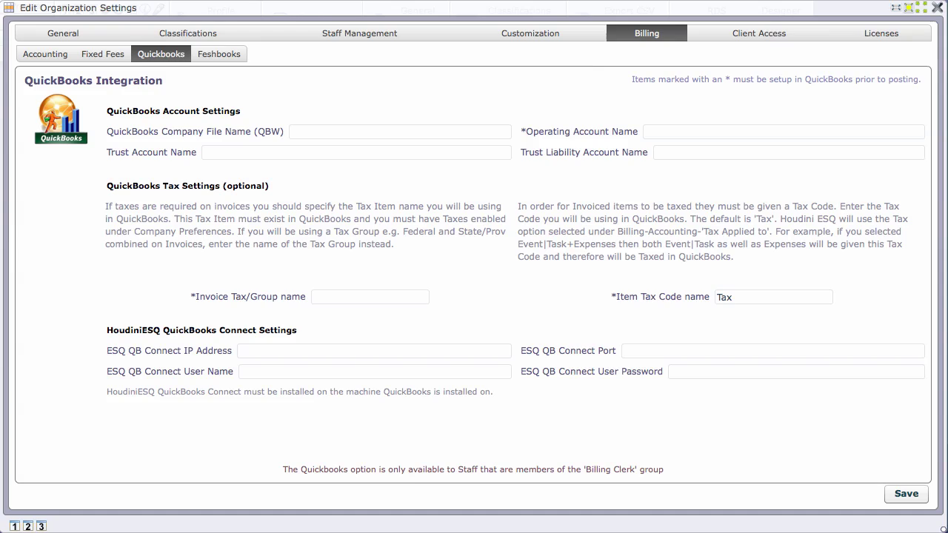
click(387, 131)
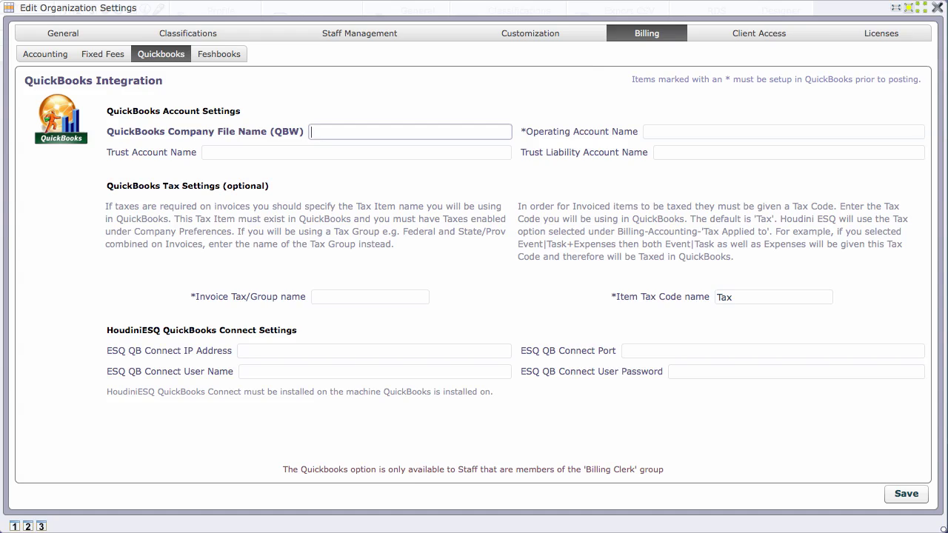
Enter 'test' as the QuickBooks company file name.
text(test)
click(741, 132)
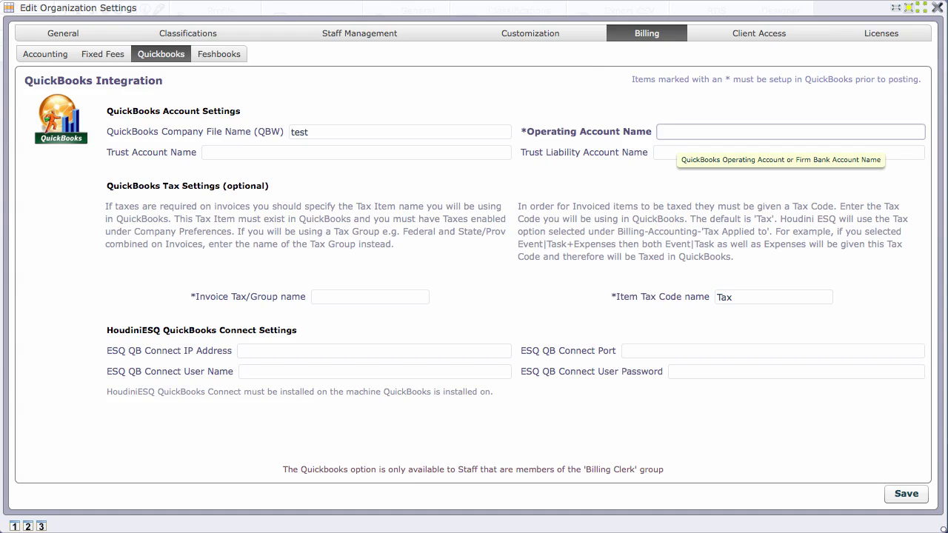
key(Tab)
key(Tab)
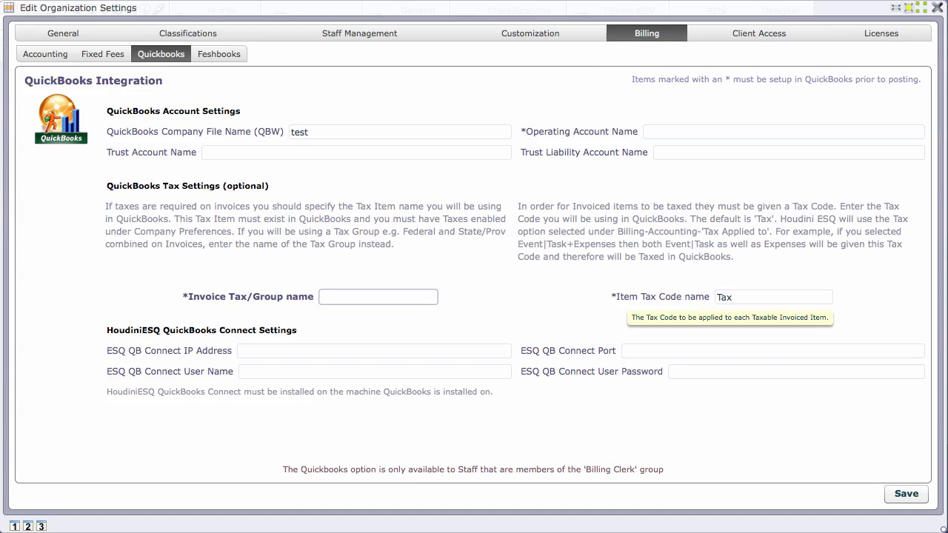
click(673, 133)
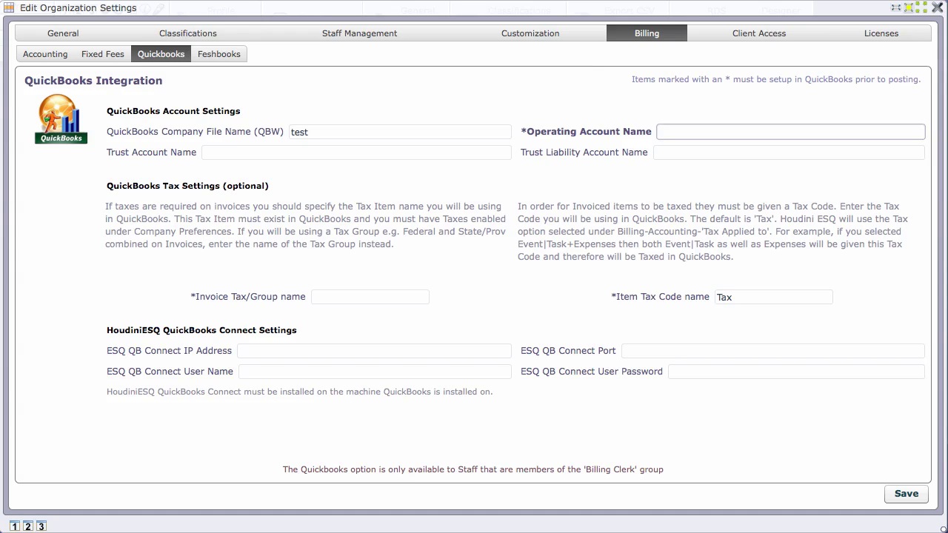
Fill in the firm's operating account name, trust account 'Client Trust' and liability account 'Client Liability'.
text(Emerson Simon and Quincy)
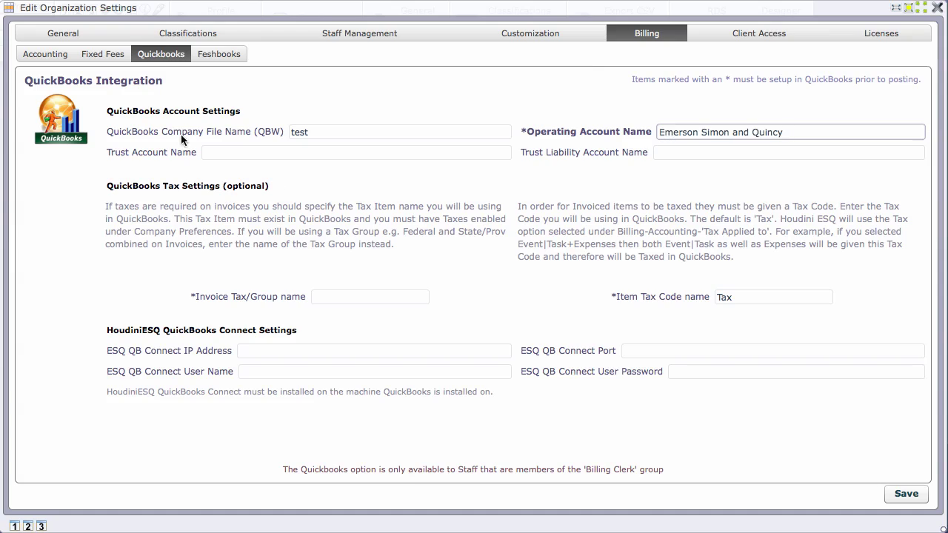
key(Tab)
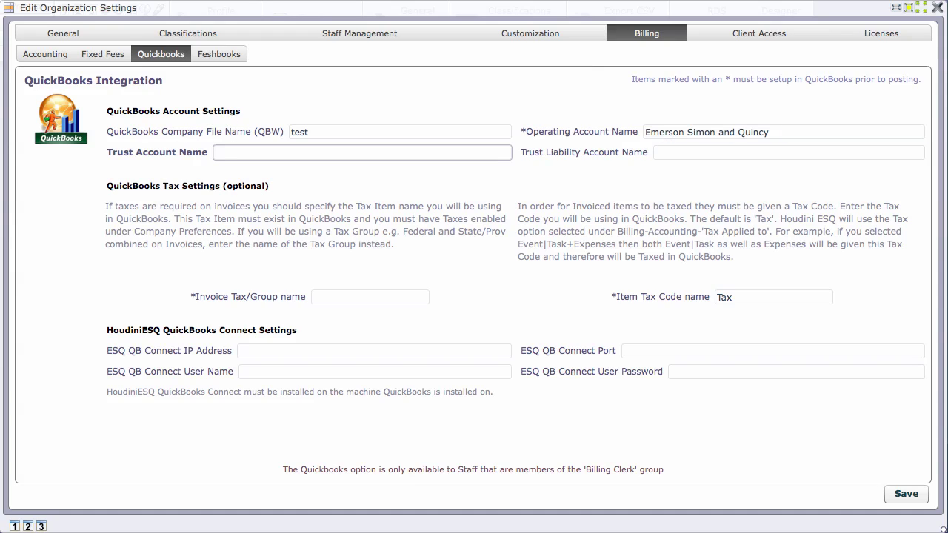
text(Client Trust)
click(669, 151)
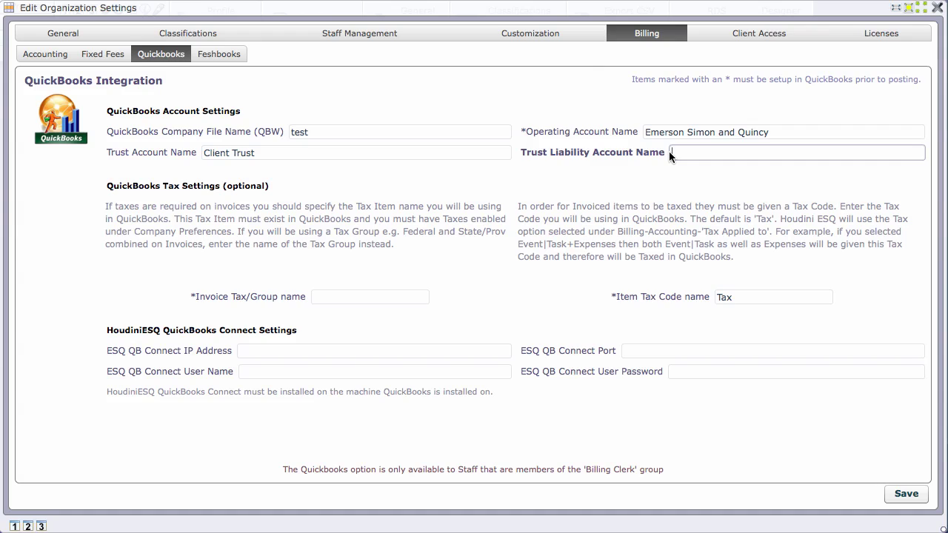
text(Client Liability)
click(378, 296)
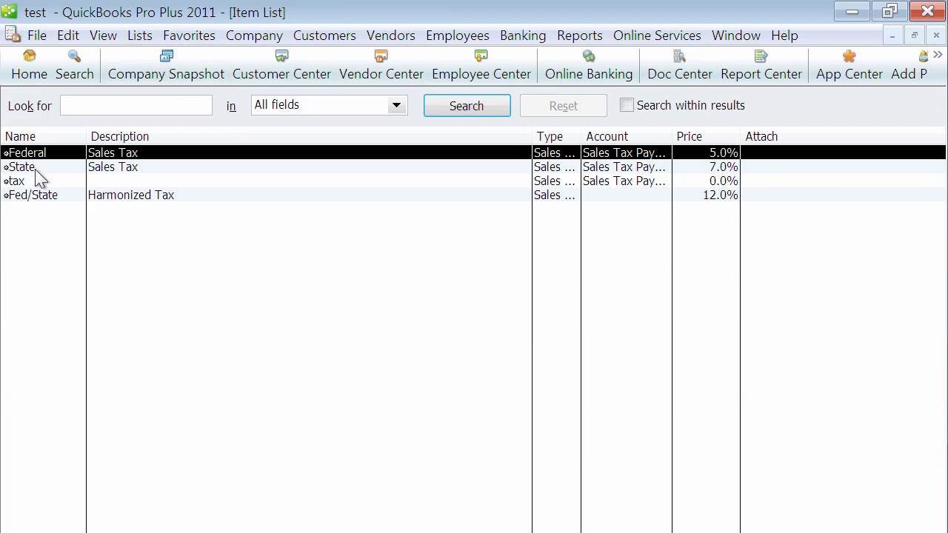
click(180, 199)
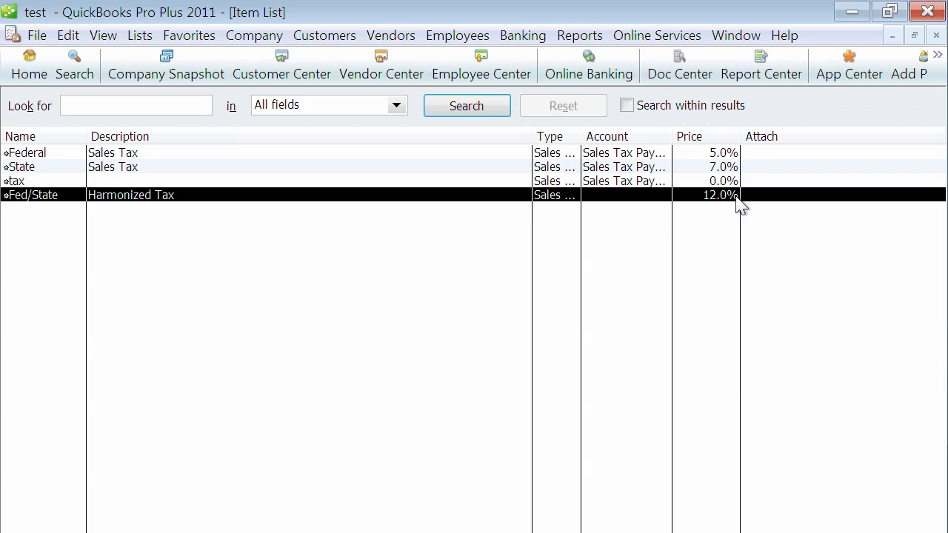
click(133, 169)
click(134, 154)
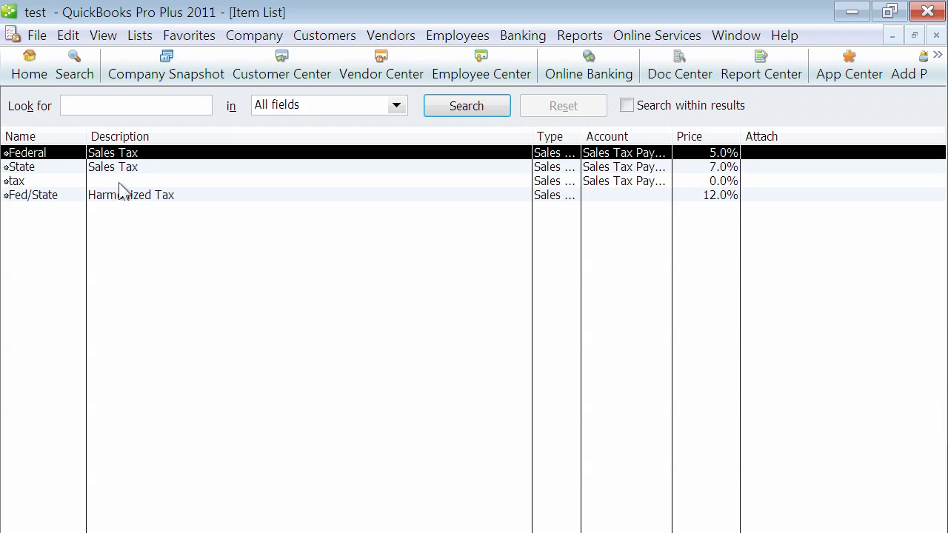
click(37, 199)
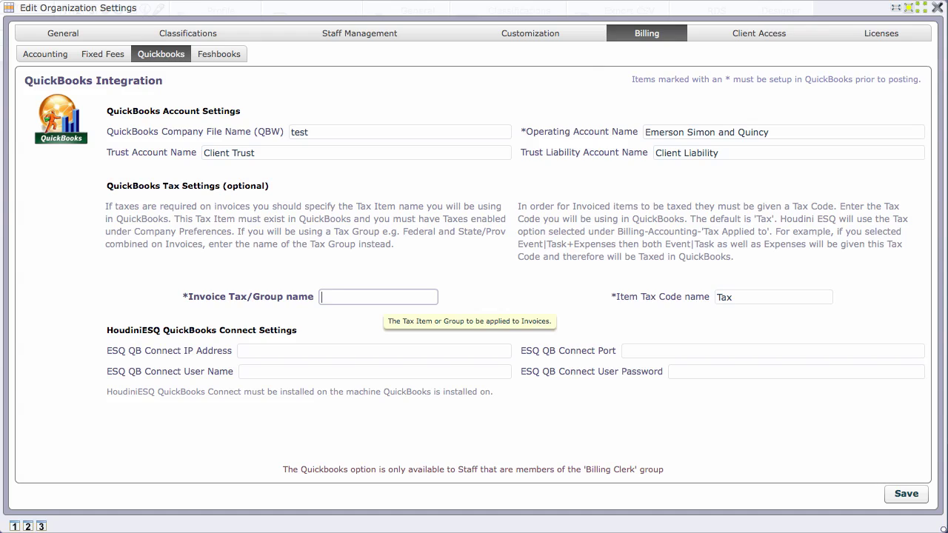
Enter Fed/State as the invoice tax group name, keeping the item tax code as Tax.
text(Fed/State)
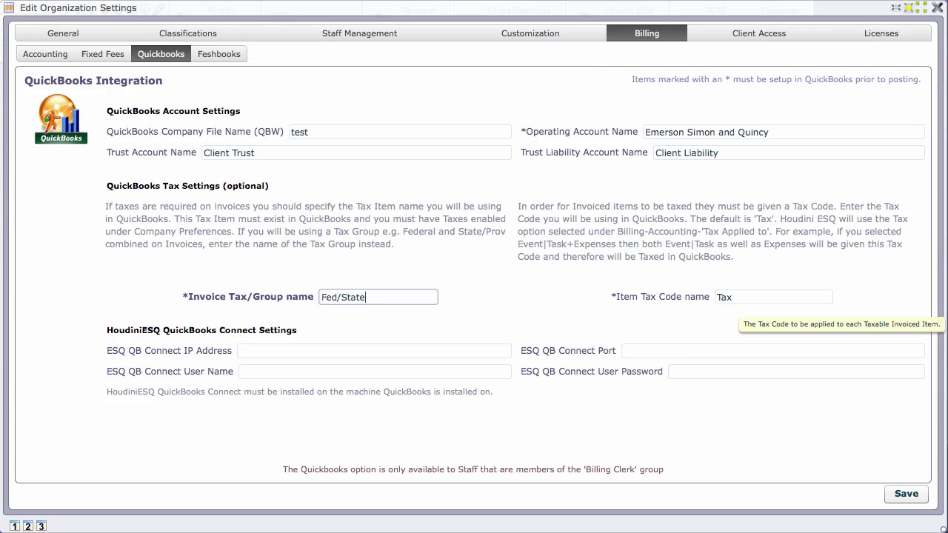
key(Tab)
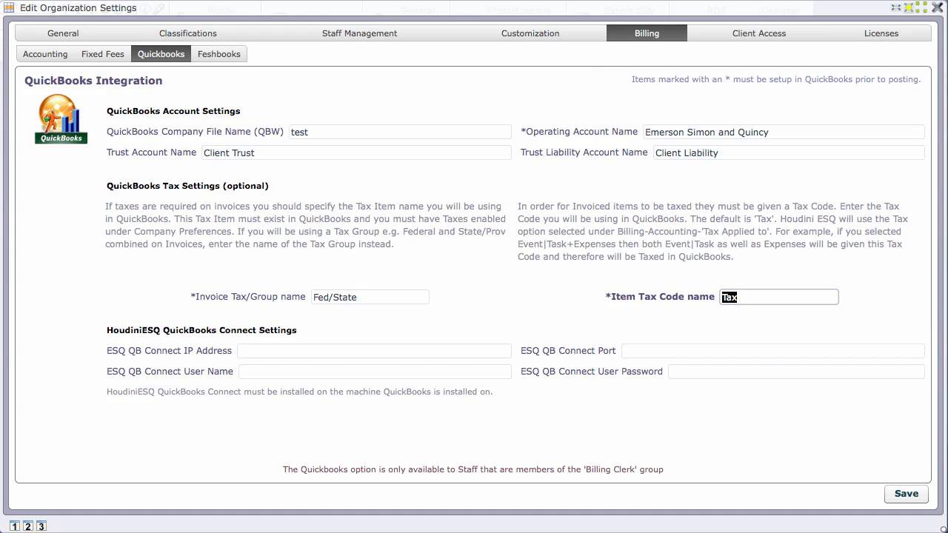
key(Tab)
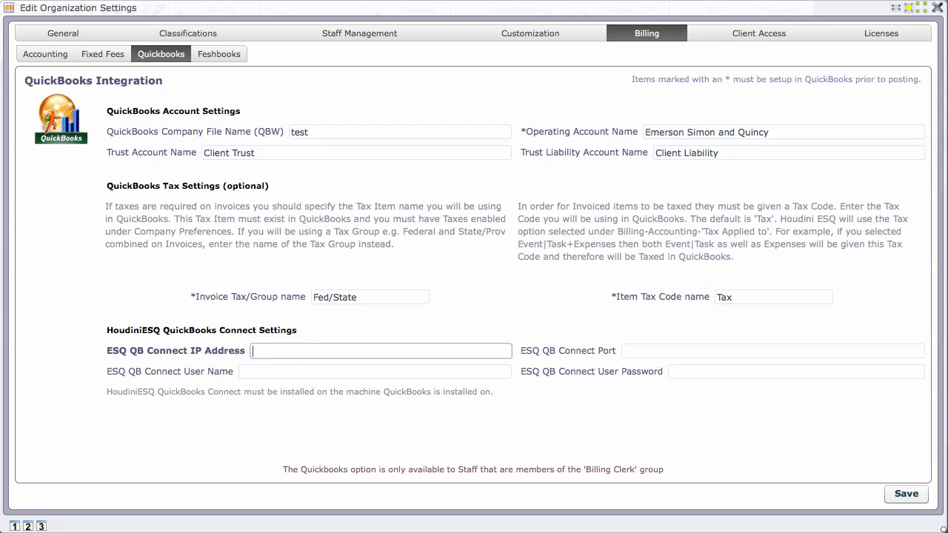
Enter connector IP 10.211.55.3, port 2080, and the connector user name and password.
click(293, 353)
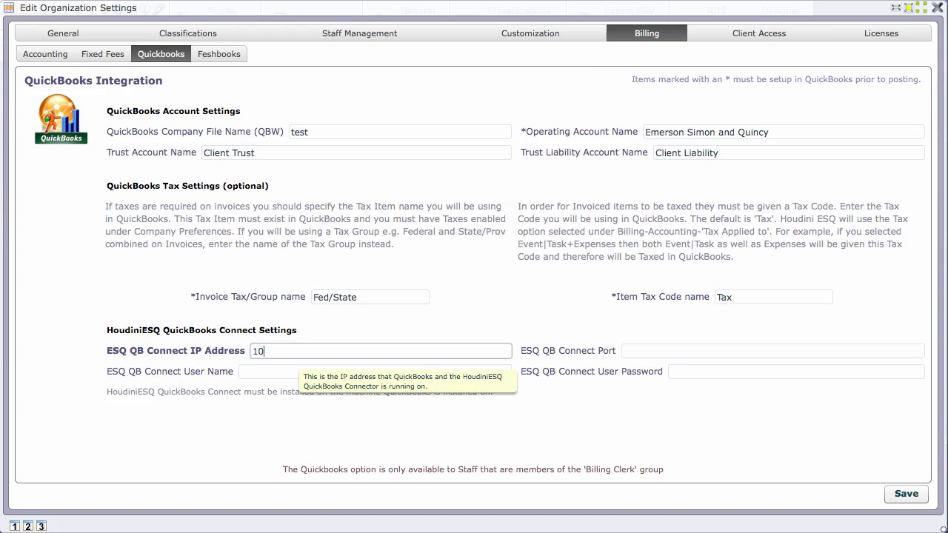
text(.211.55.3)
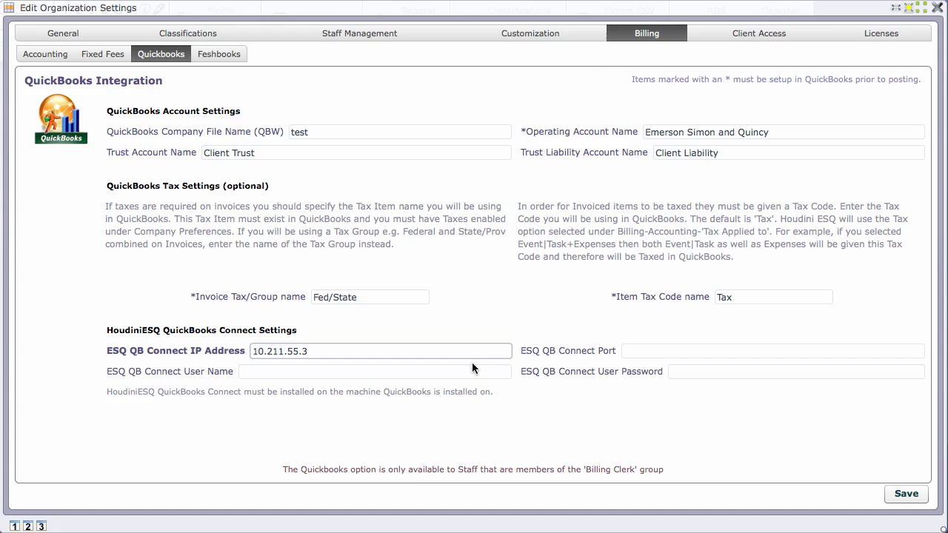
click(726, 351)
text(2)
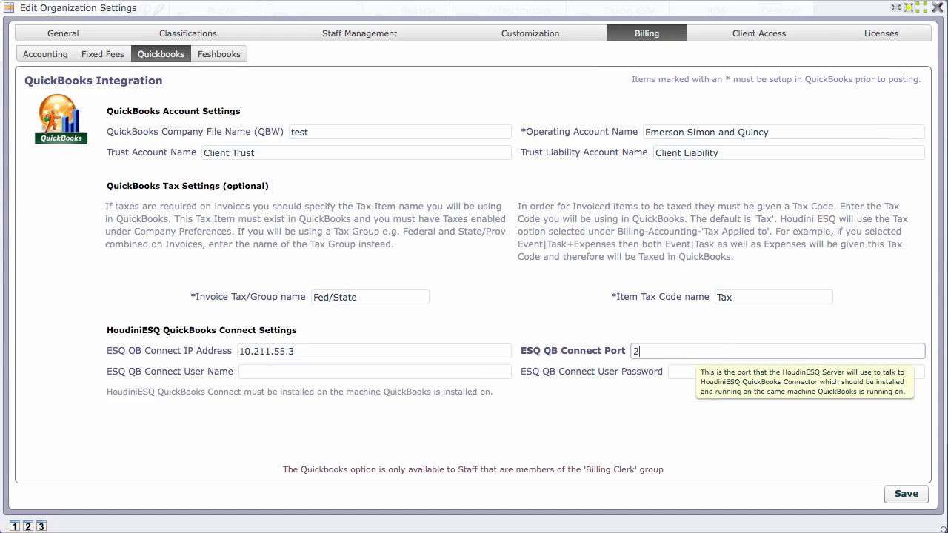
text(080)
key(Tab)
key(Tab)
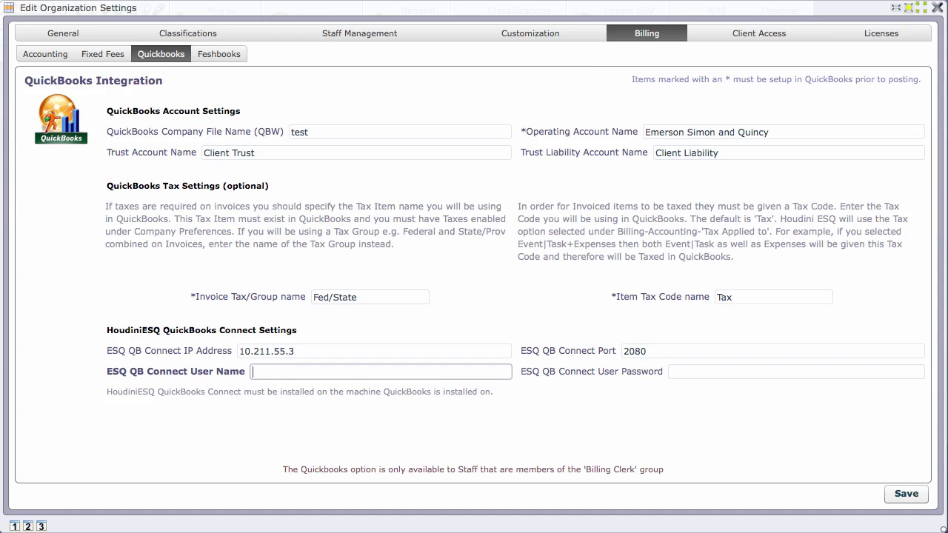
text(qb)
click(797, 371)
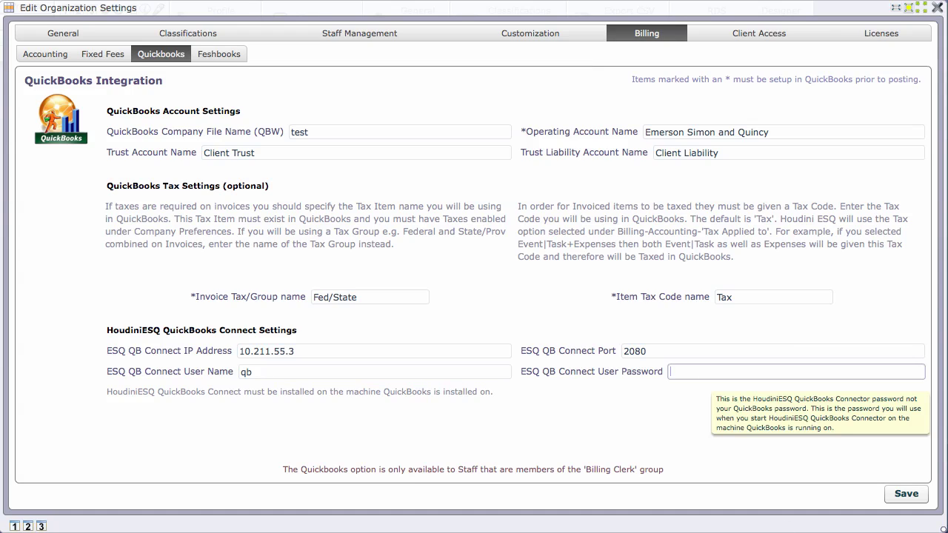
text(**)
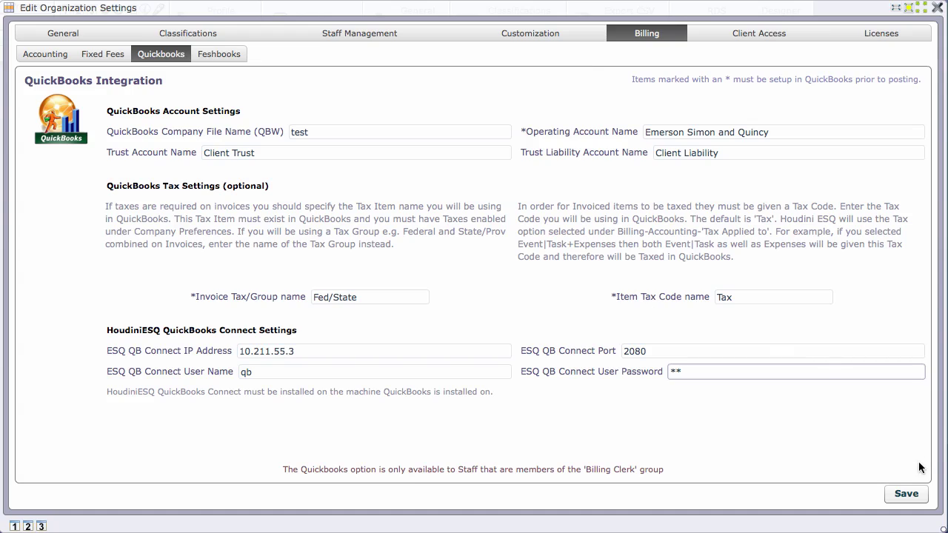
Save the QuickBooks integration settings and check the trust account fields.
click(914, 495)
click(356, 152)
click(797, 152)
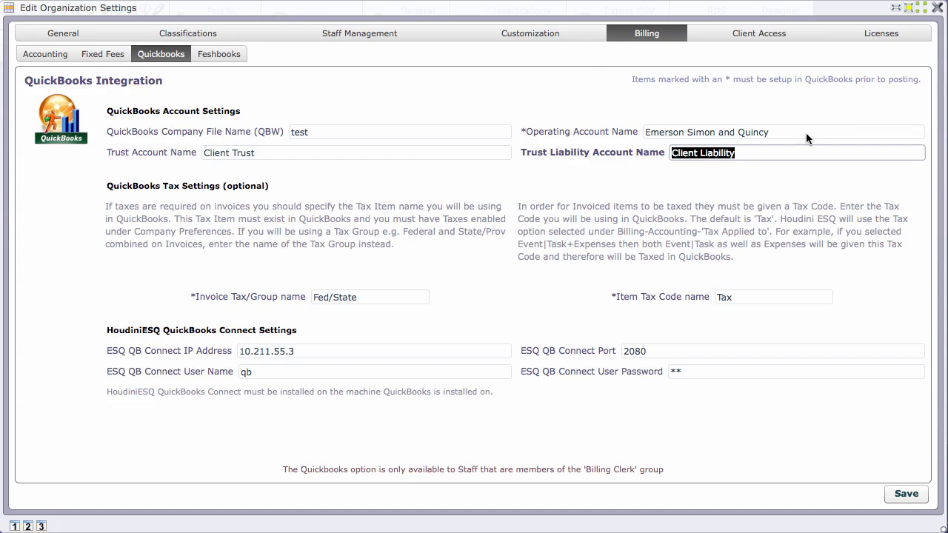
click(938, 7)
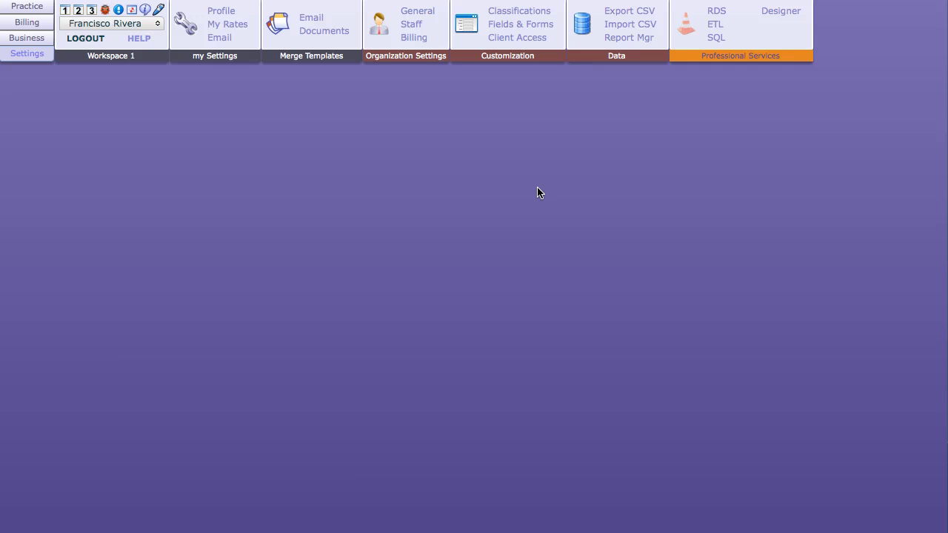
click(417, 26)
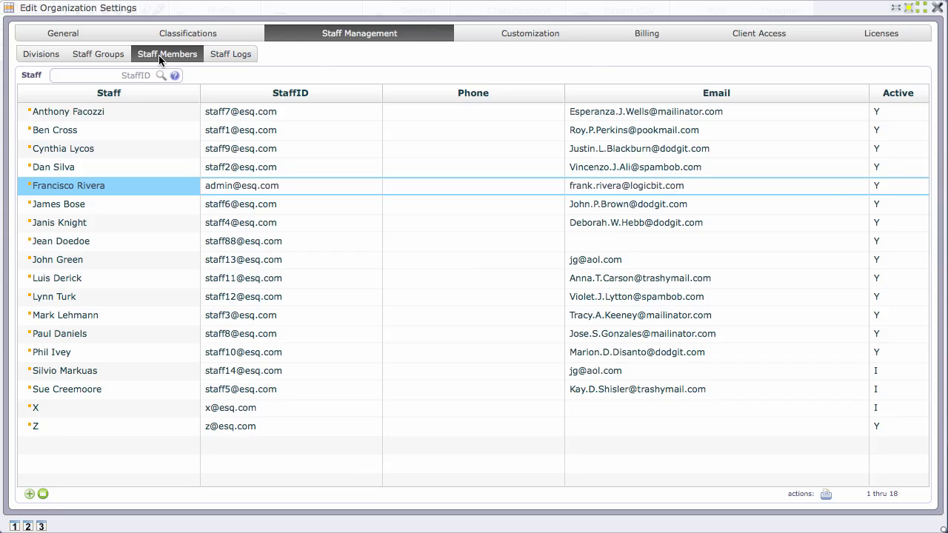
double_click(269, 190)
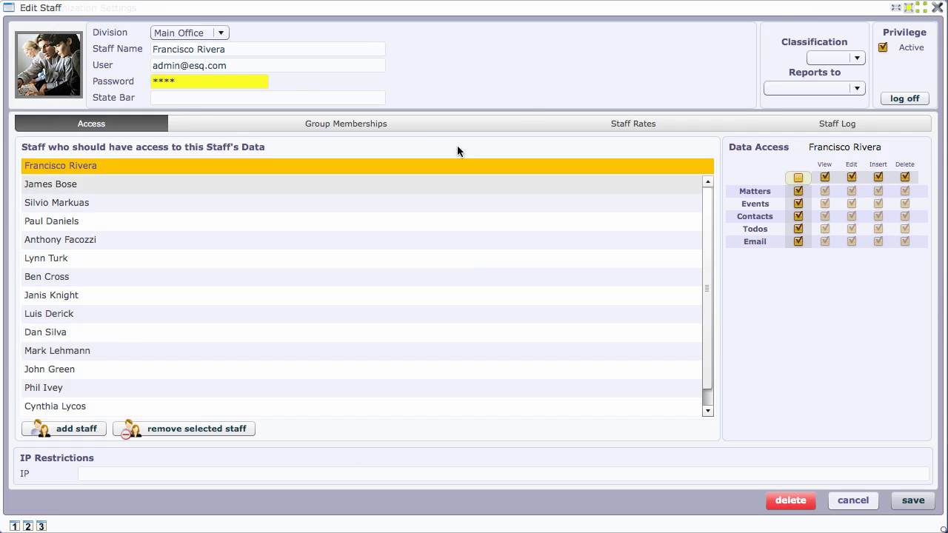
click(322, 124)
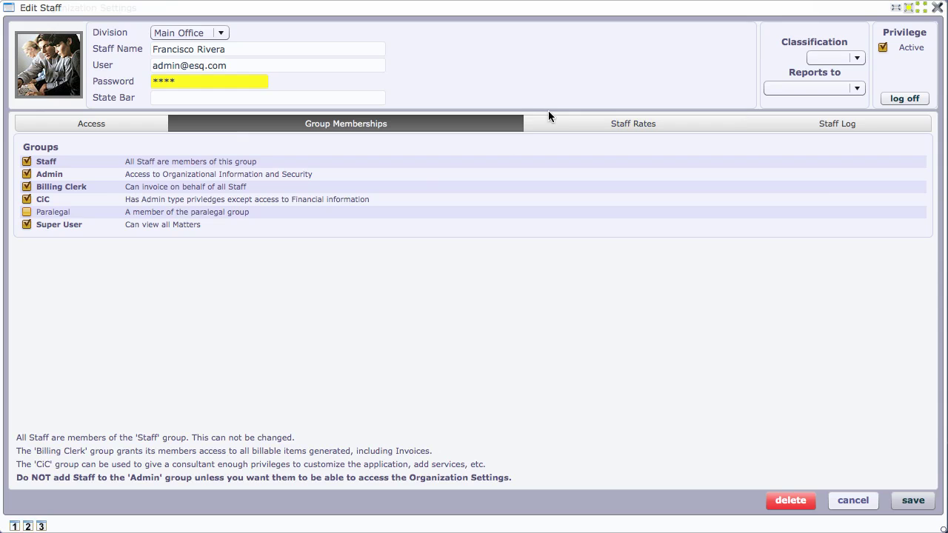
click(937, 7)
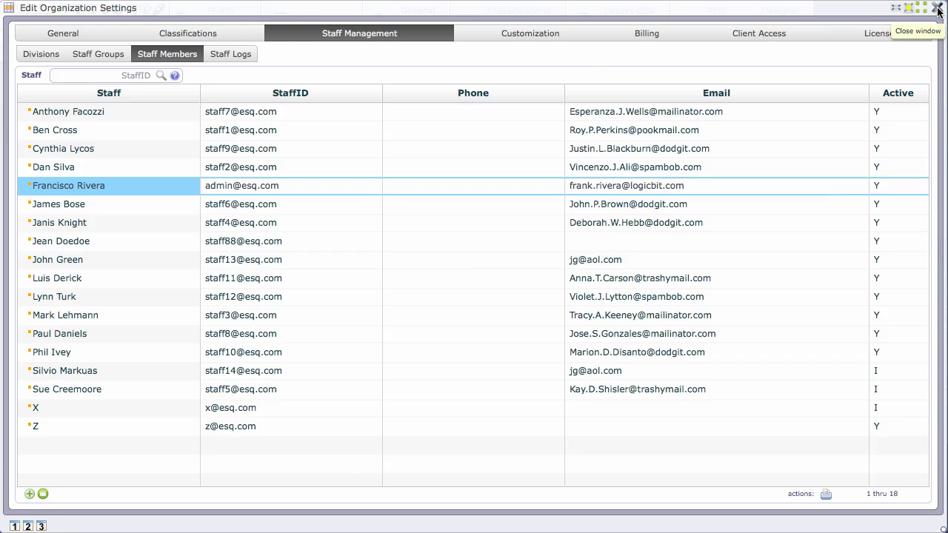
click(940, 8)
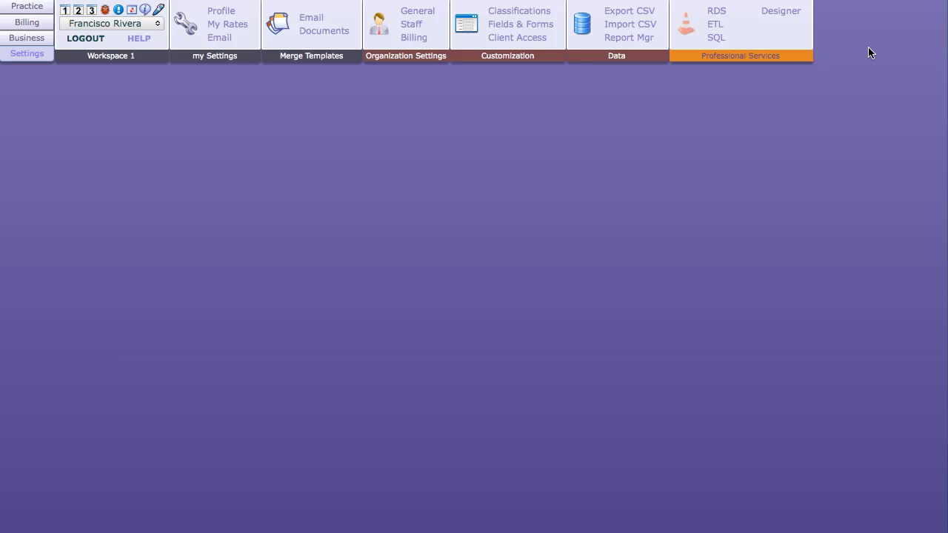
Load the client matter's $1,320.00 of unbilled events into the pre-bill.
click(36, 23)
click(233, 15)
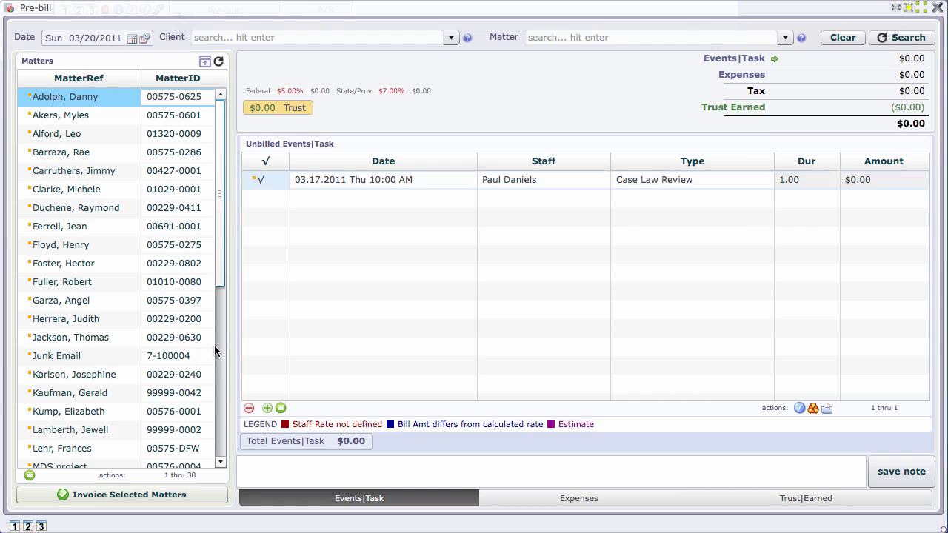
scroll(74, 152, down, 6)
click(91, 394)
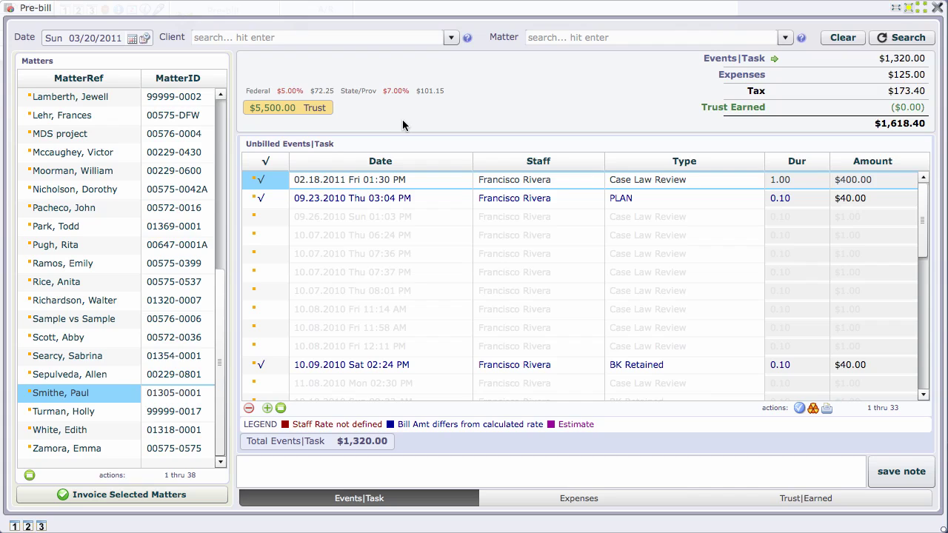
Add a $1,000.00 Trust Account earned-fee credit, reducing the pre-bill to $618.40.
click(775, 500)
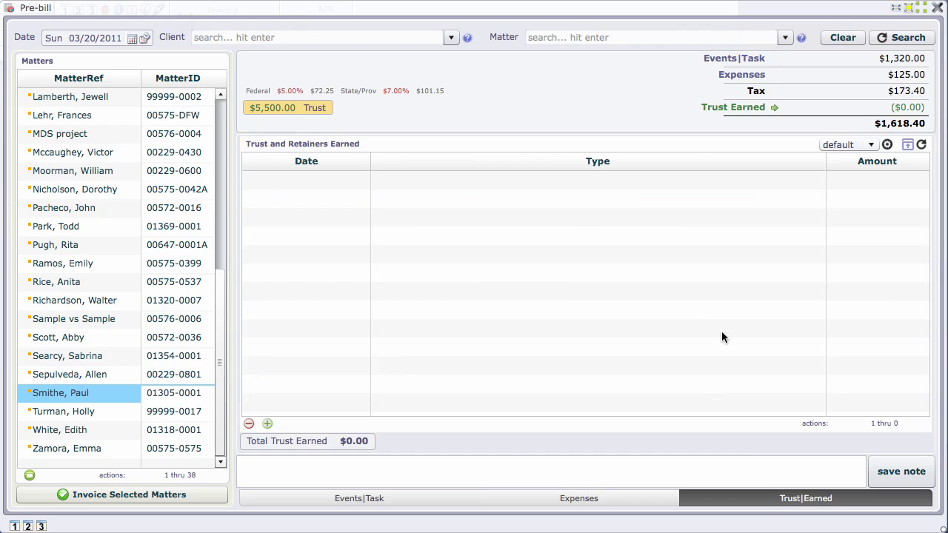
click(268, 424)
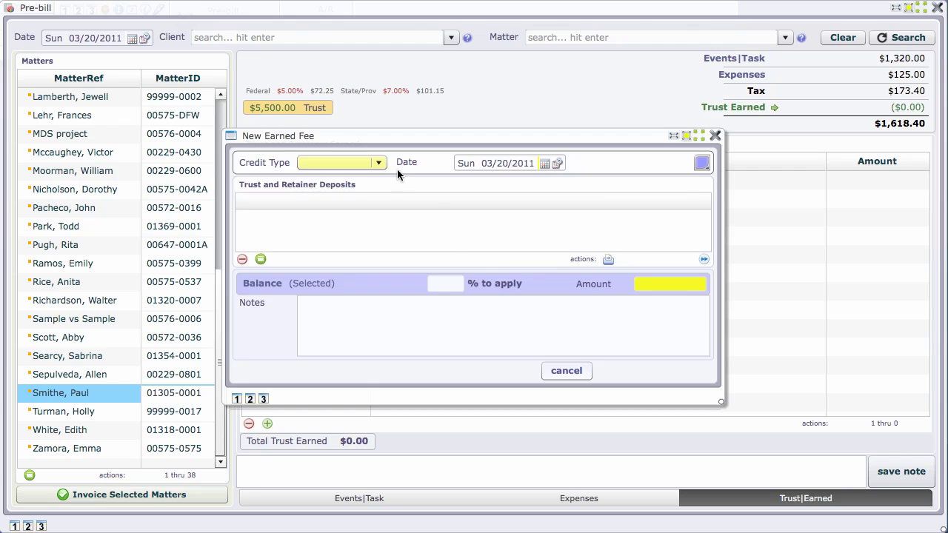
click(378, 163)
click(355, 214)
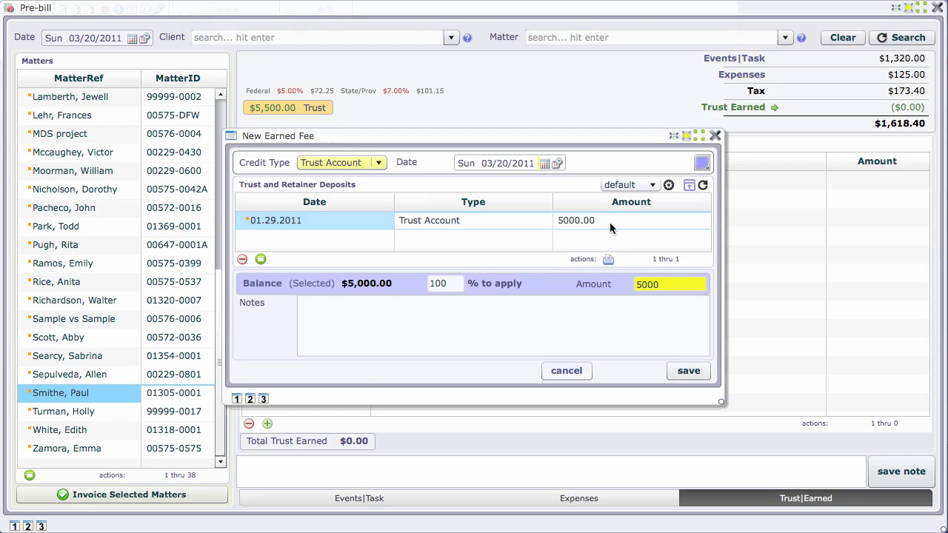
double_click(655, 284)
text(1)
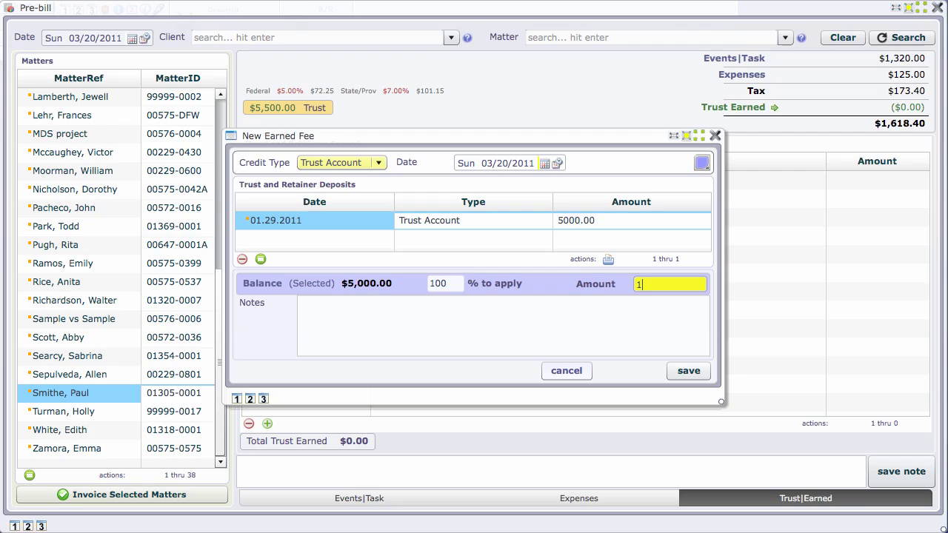
text(000)
key(Return)
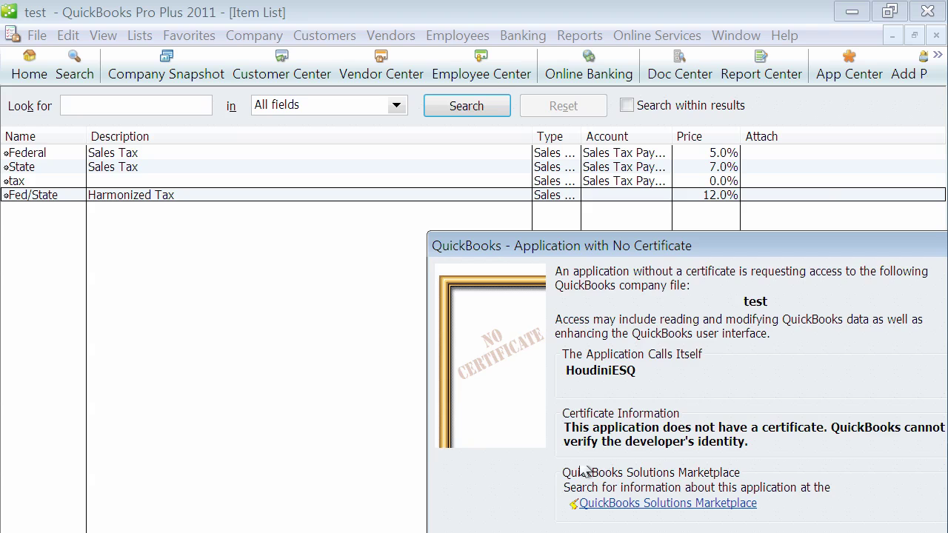
Grant HoudiniESQ permanent access to the QuickBooks company file, including personal data.
drag(656, 236, 408, 17)
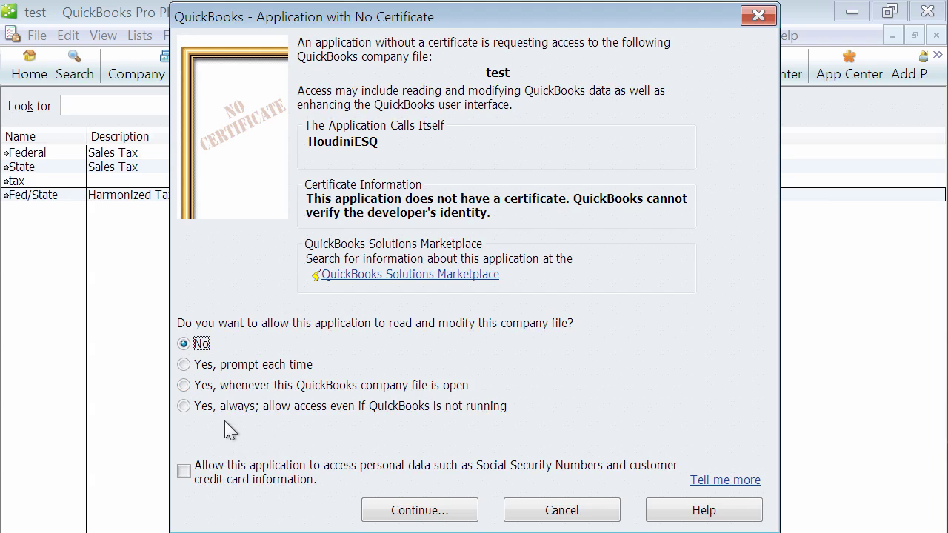
click(185, 407)
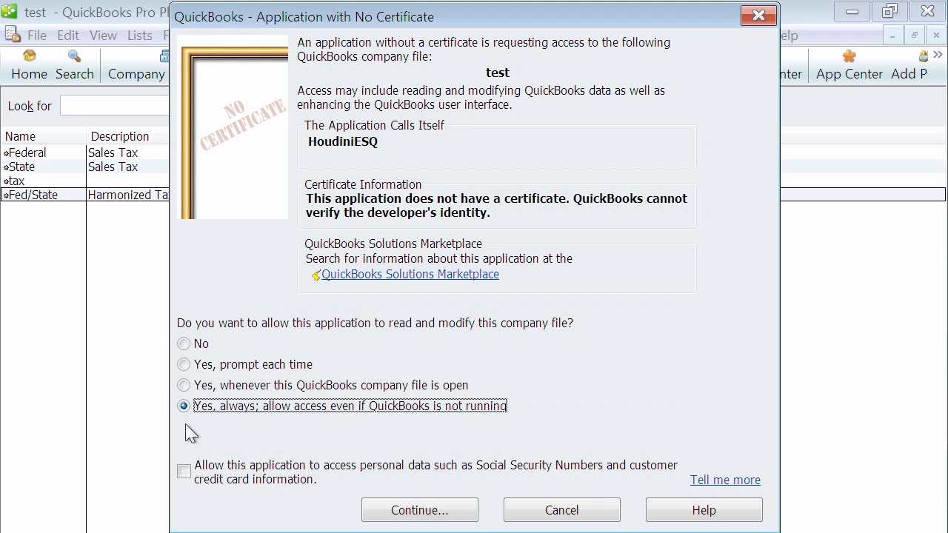
click(187, 475)
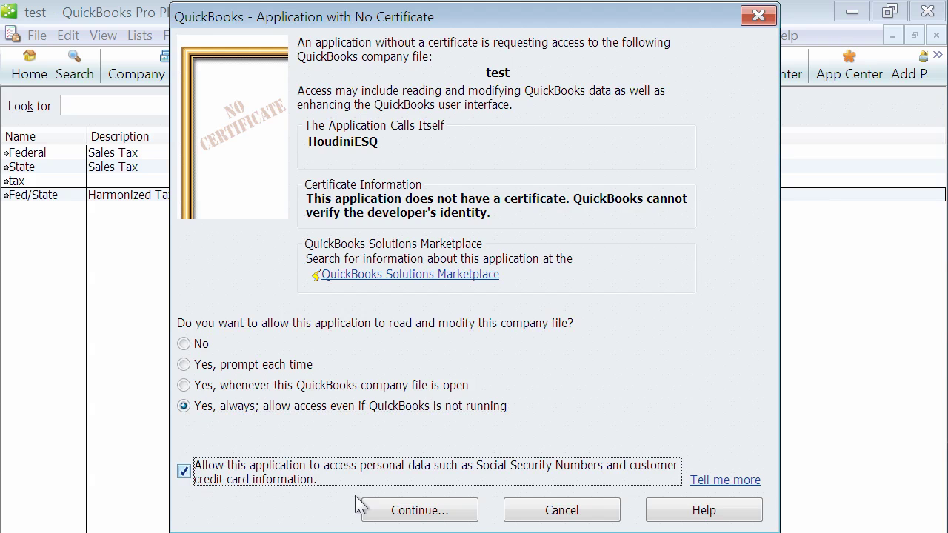
click(455, 510)
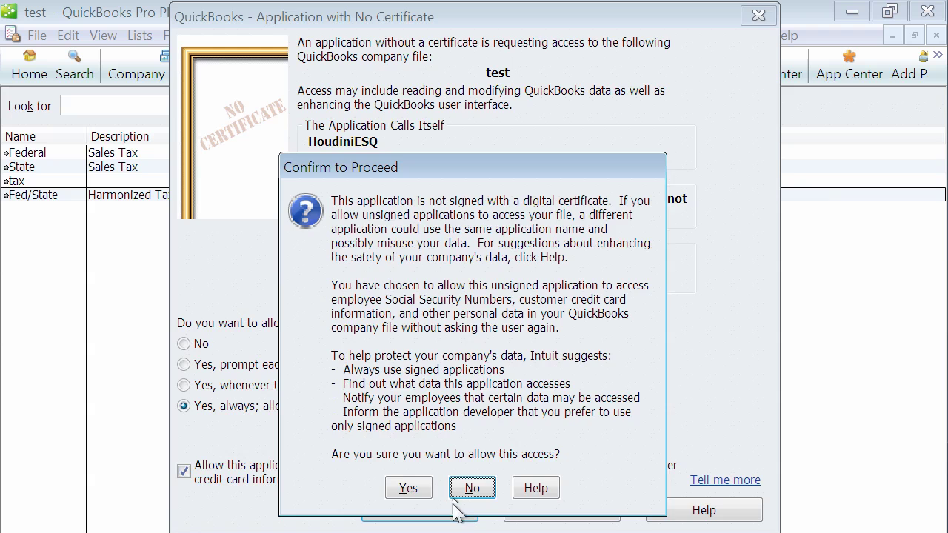
click(411, 490)
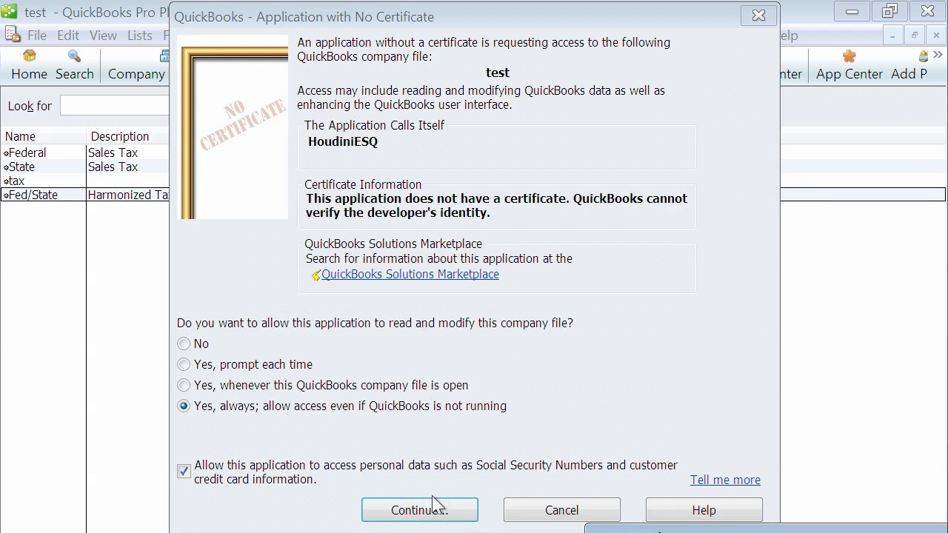
drag(720, 528, 453, 164)
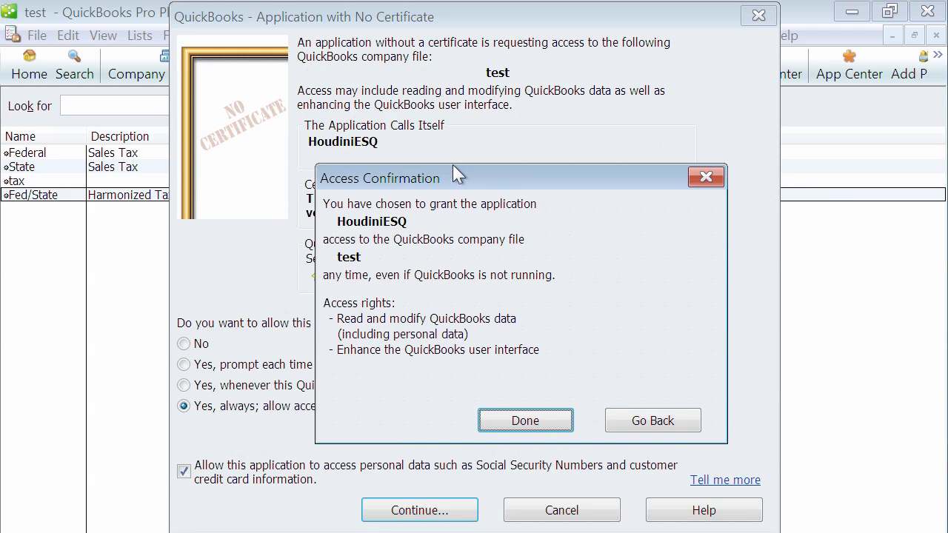
click(406, 361)
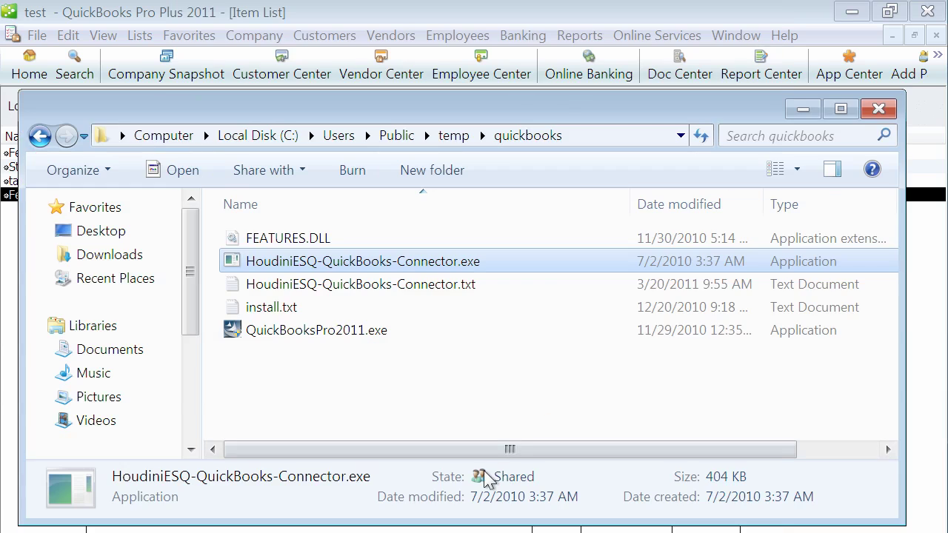
Close the quickbooks folder window, the Item List and the Chart of Accounts.
click(879, 109)
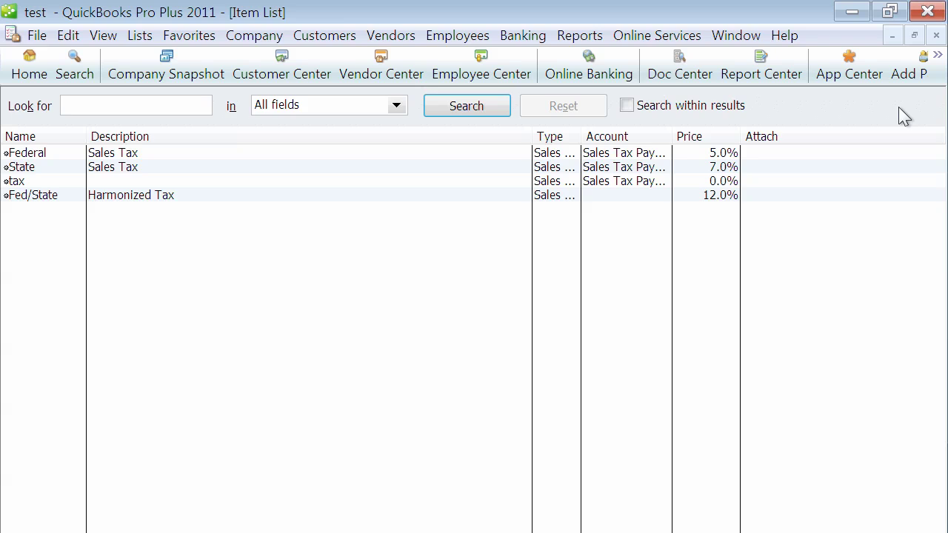
click(937, 37)
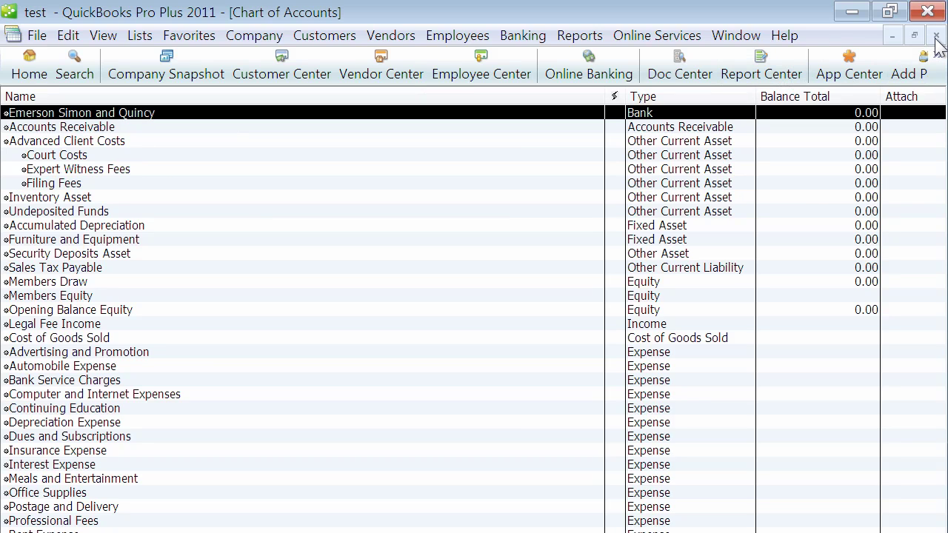
click(937, 37)
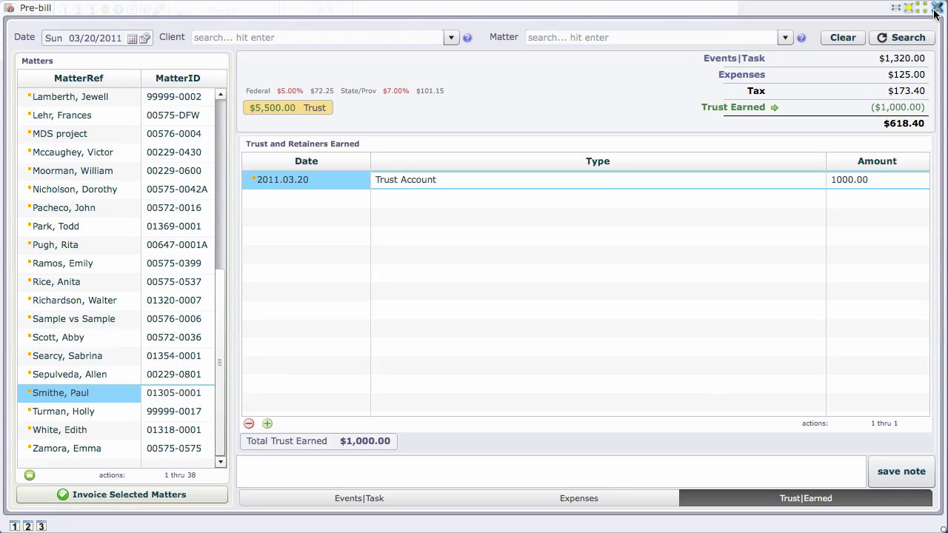
Reload the client's matter in the pre-bill and invoice it with posting to QuickBooks.
click(938, 7)
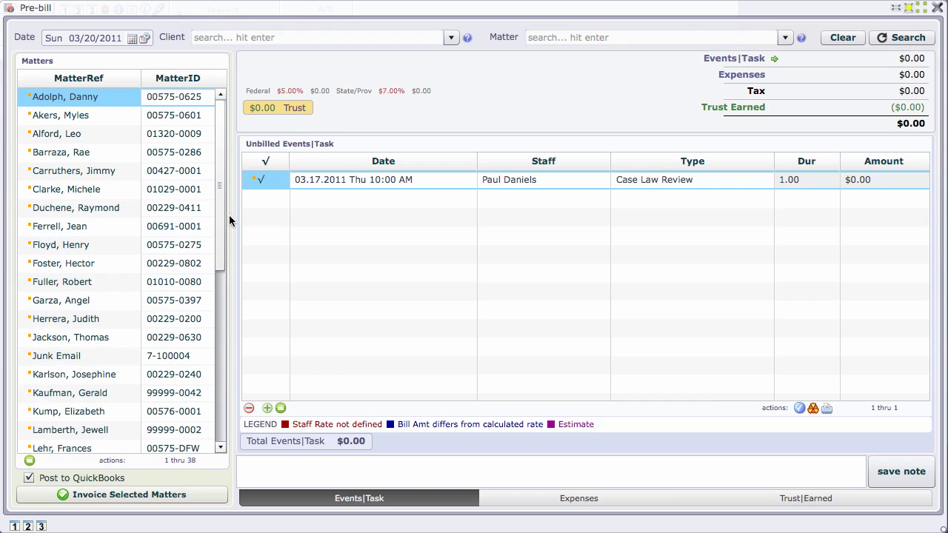
drag(218, 239, 218, 419)
click(74, 374)
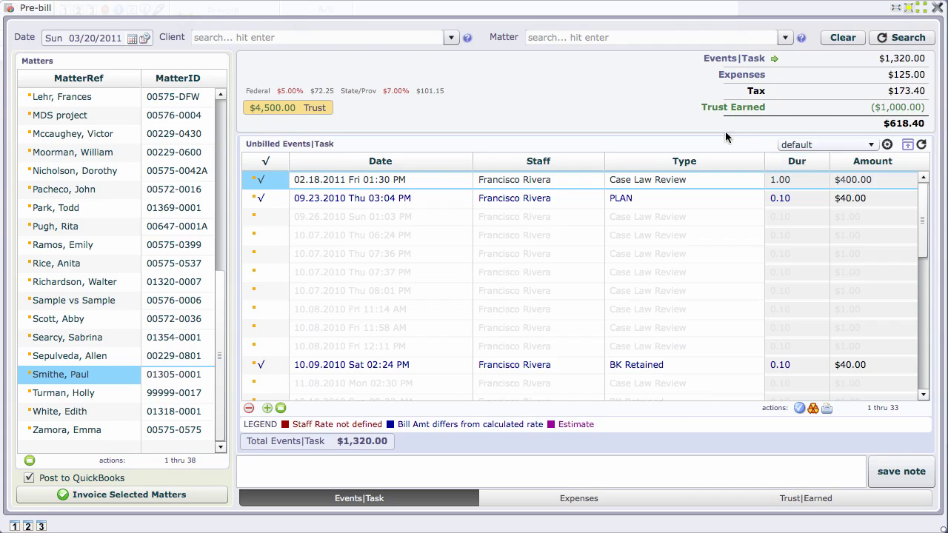
click(136, 497)
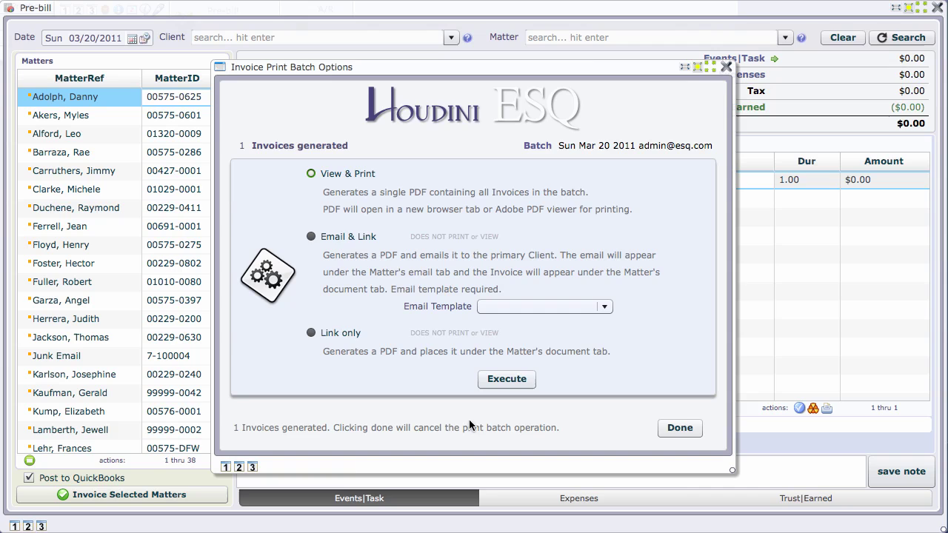
View & Print the invoice as a PDF showing $1,291.64 due, then close the batch options.
click(511, 380)
mouse_move(464, 398)
click(727, 67)
Open the ABC Inc. matter from the Practice matters dashboard.
click(938, 8)
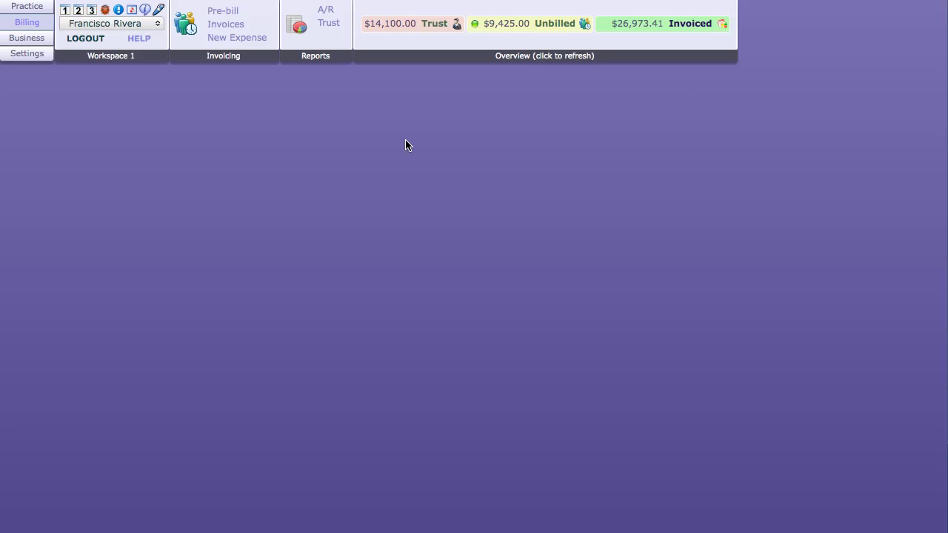
click(28, 7)
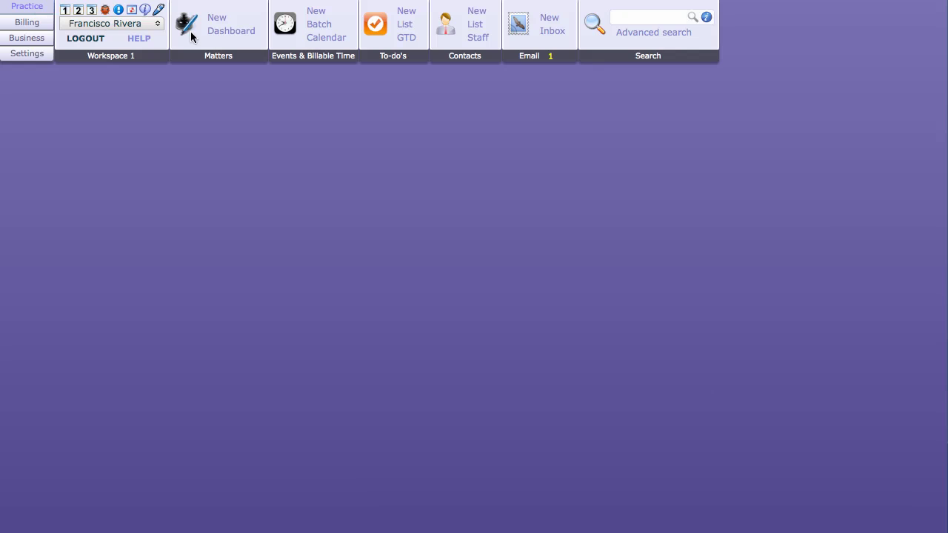
click(231, 30)
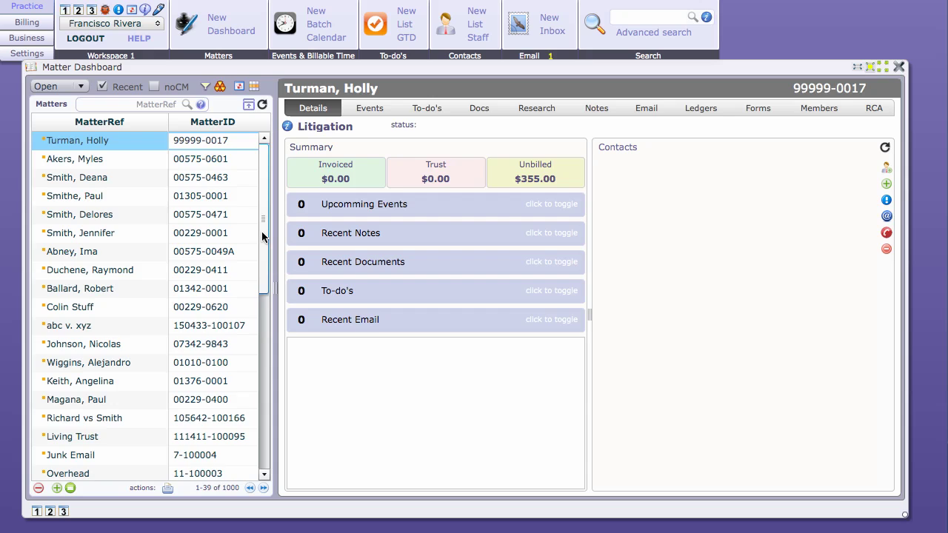
mouse_move(265, 233)
mouse_down()
mouse_move(263, 436)
mouse_move(256, 233)
mouse_up()
double_click(96, 197)
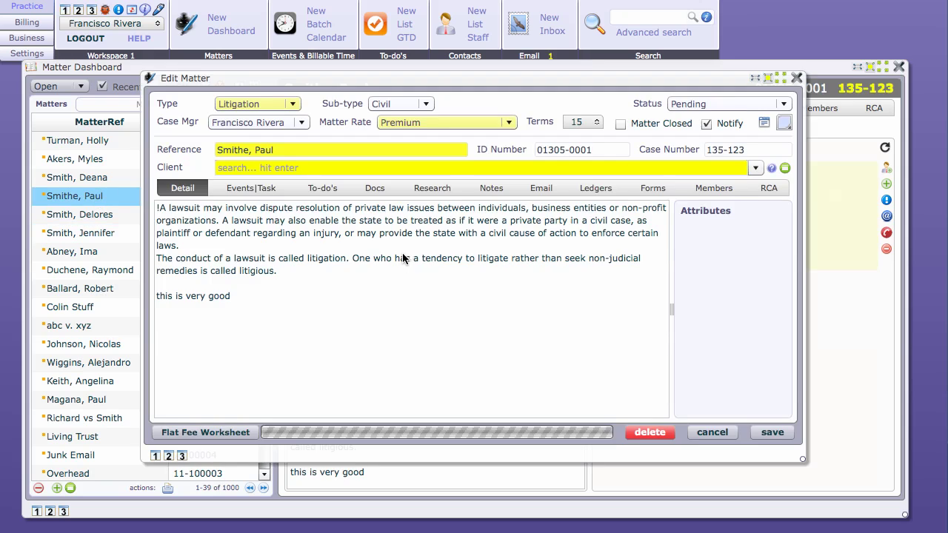
Re-save the 2011.01.29 $5,000.00 trust deposit so it posts to QuickBooks, then close the matter windows.
click(598, 189)
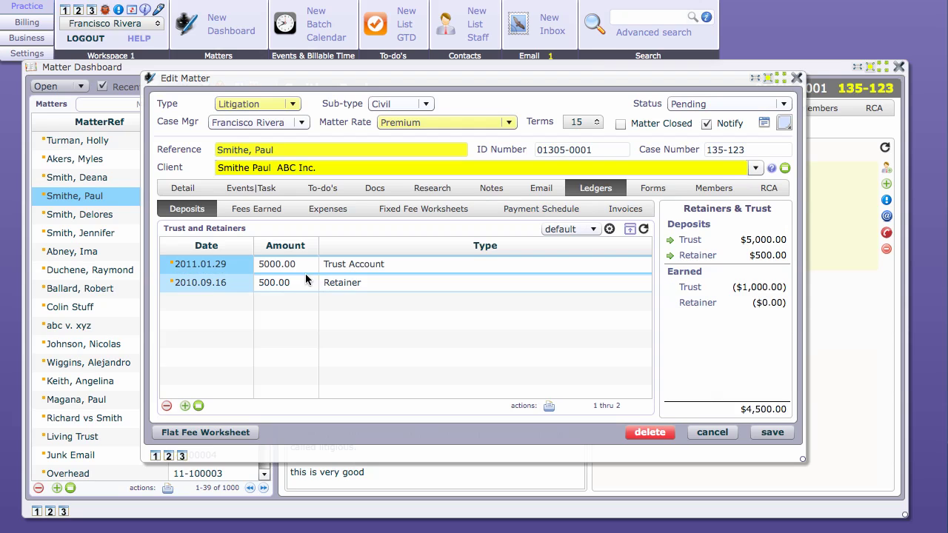
double_click(226, 267)
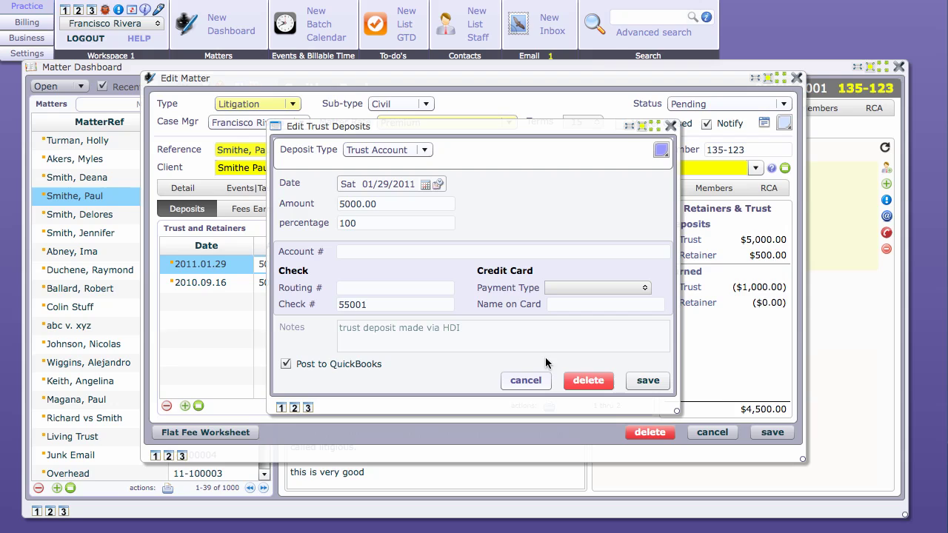
click(649, 380)
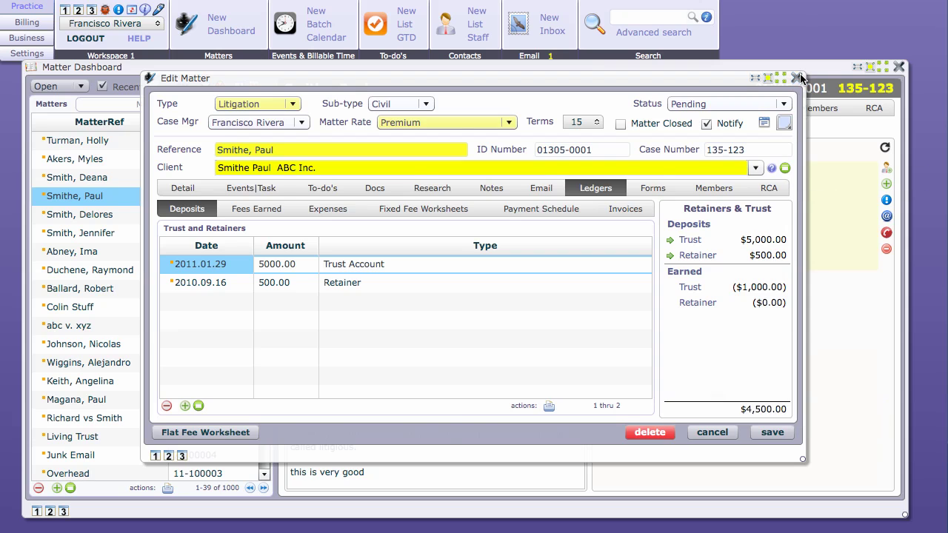
click(796, 78)
click(900, 67)
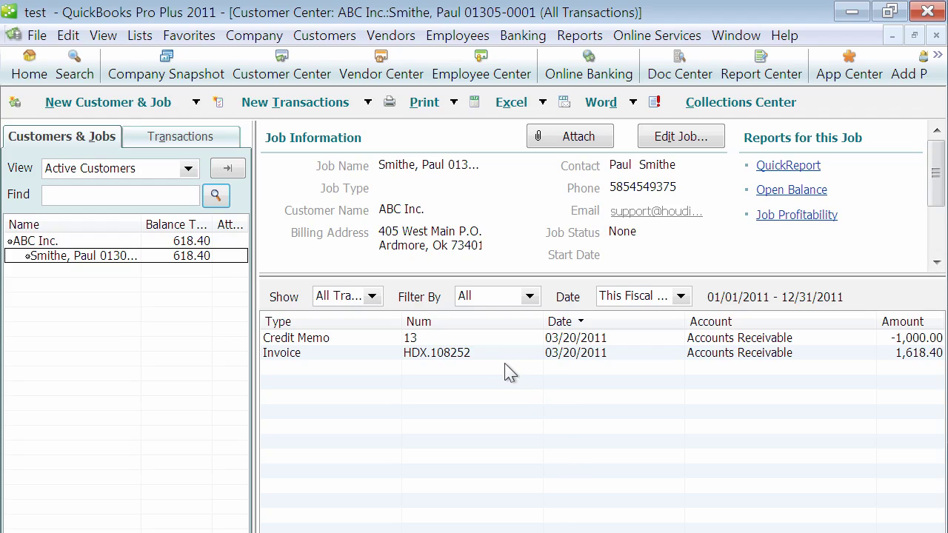
click(474, 359)
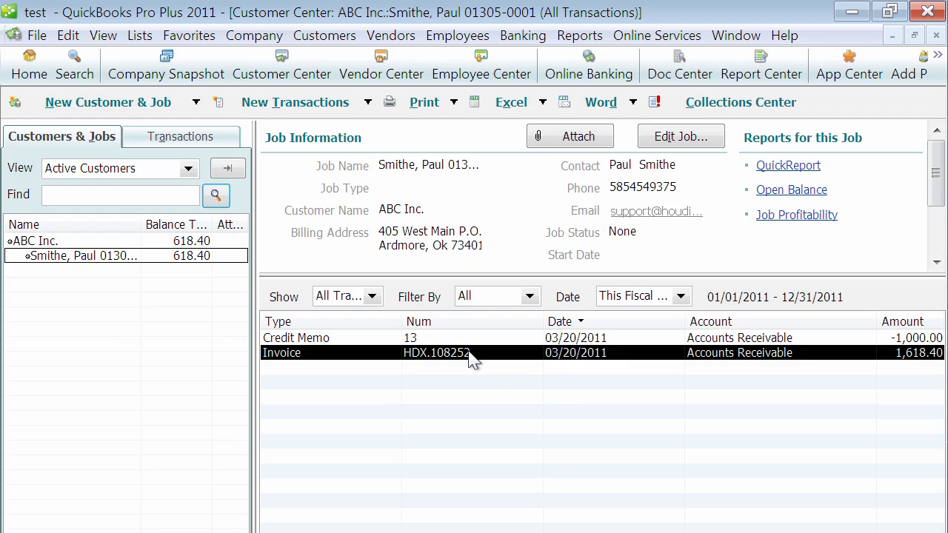
click(861, 338)
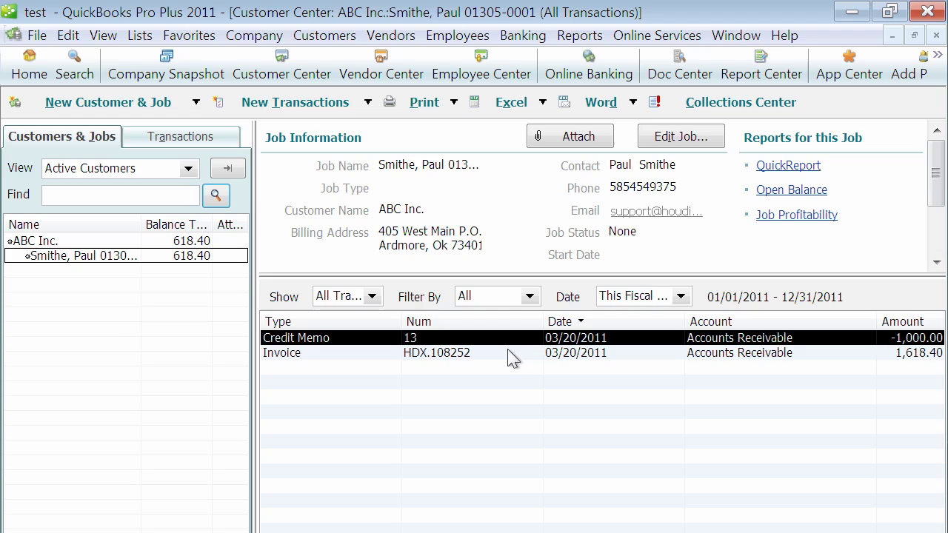
double_click(451, 342)
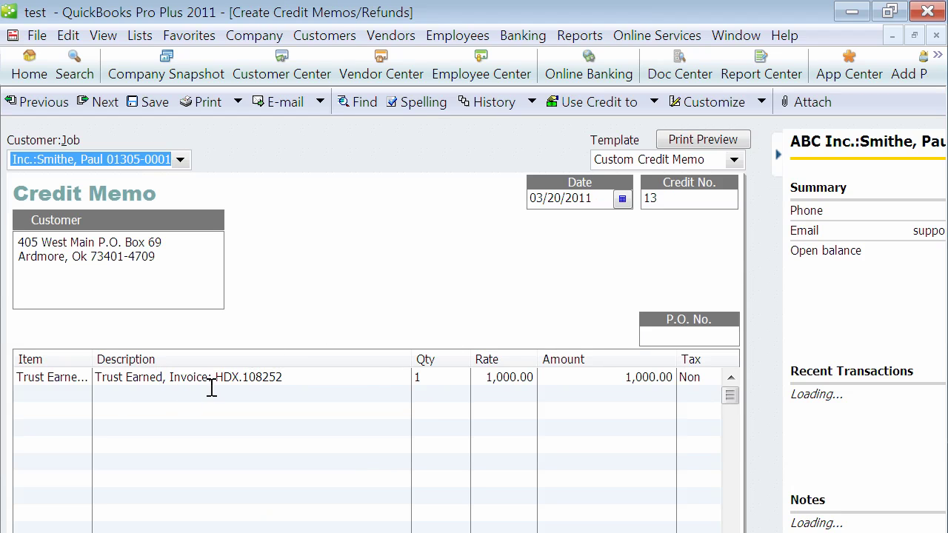
click(293, 376)
drag(293, 376, 403, 377)
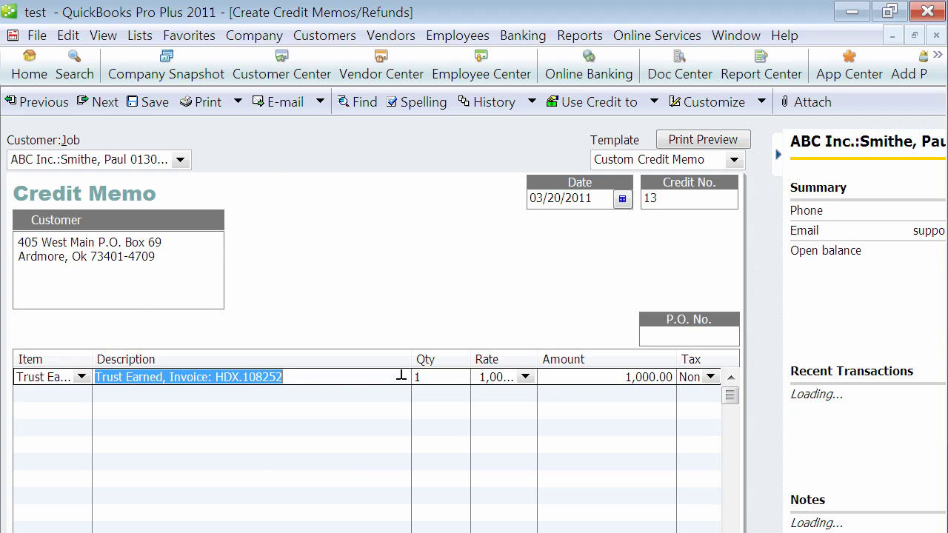
key(Escape)
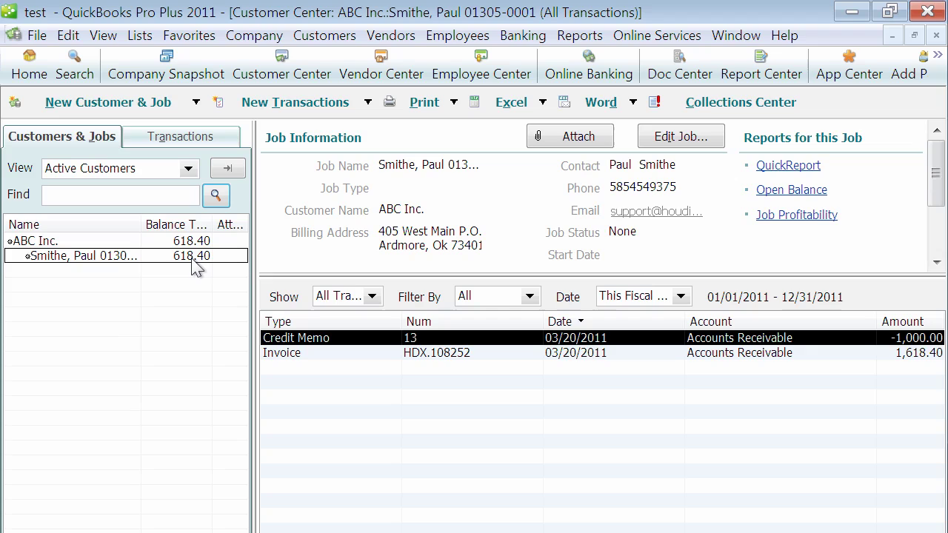
click(31, 241)
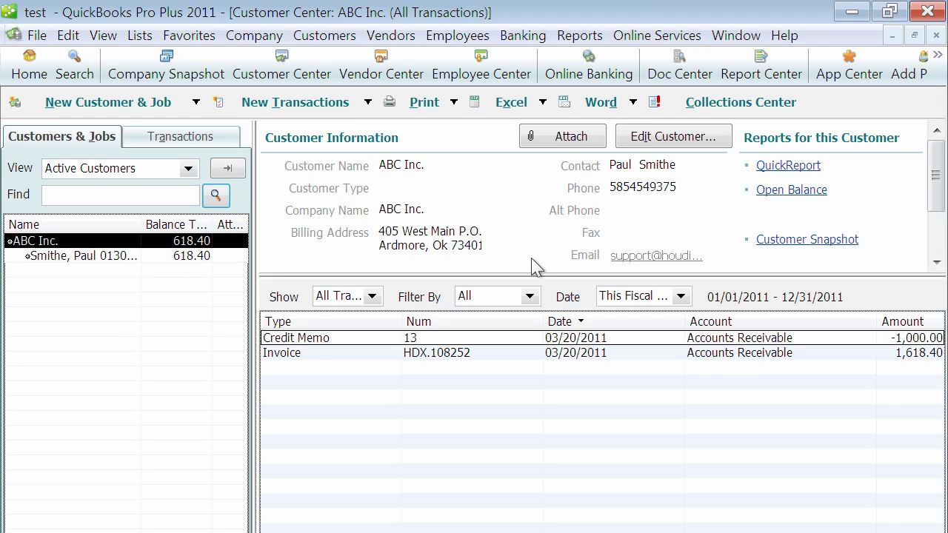
click(94, 261)
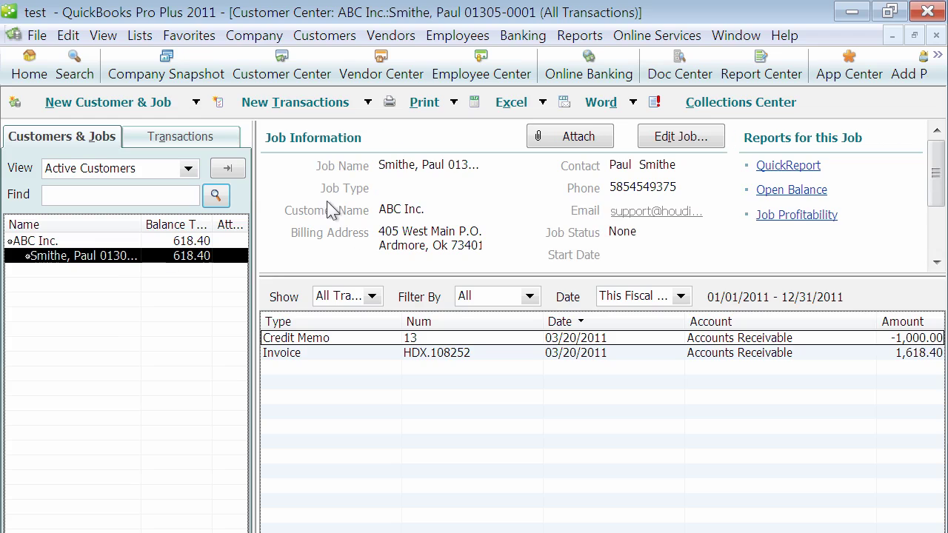
click(364, 354)
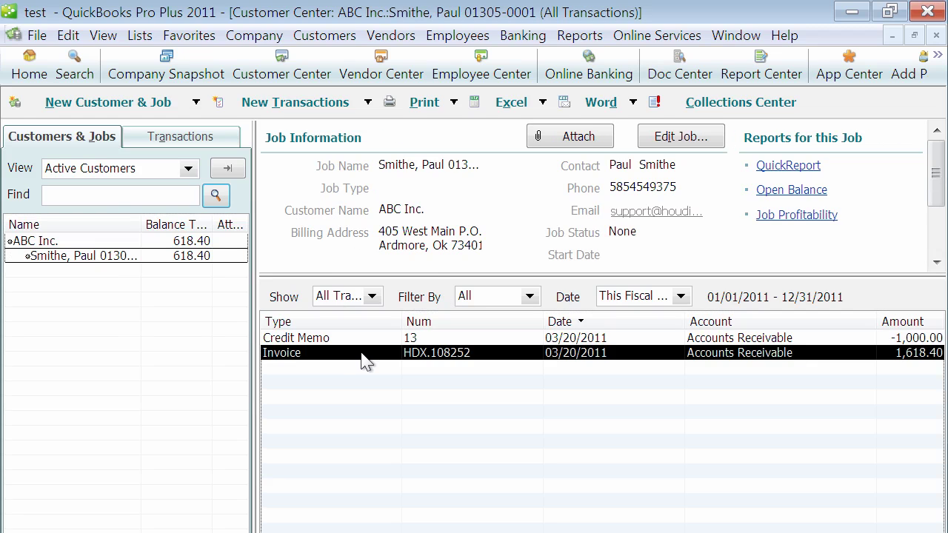
double_click(363, 356)
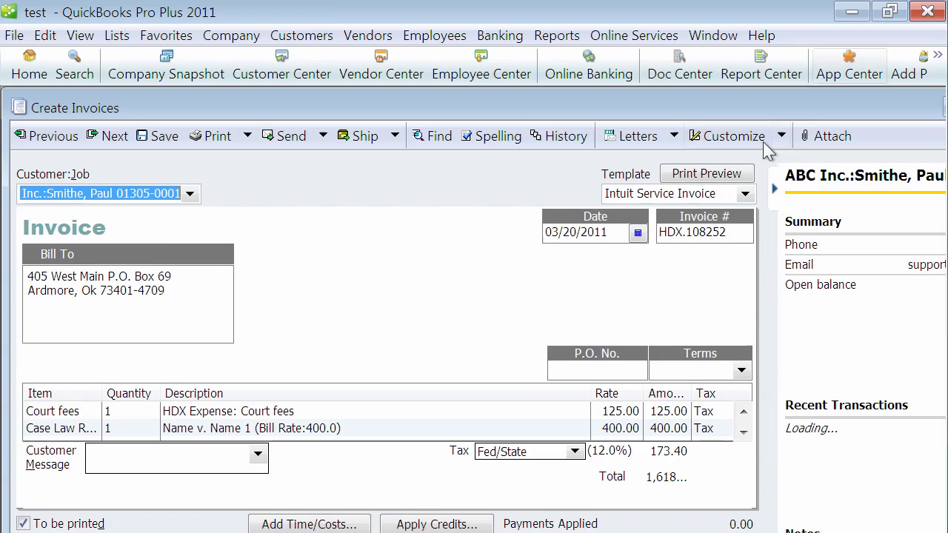
drag(746, 95, 743, 87)
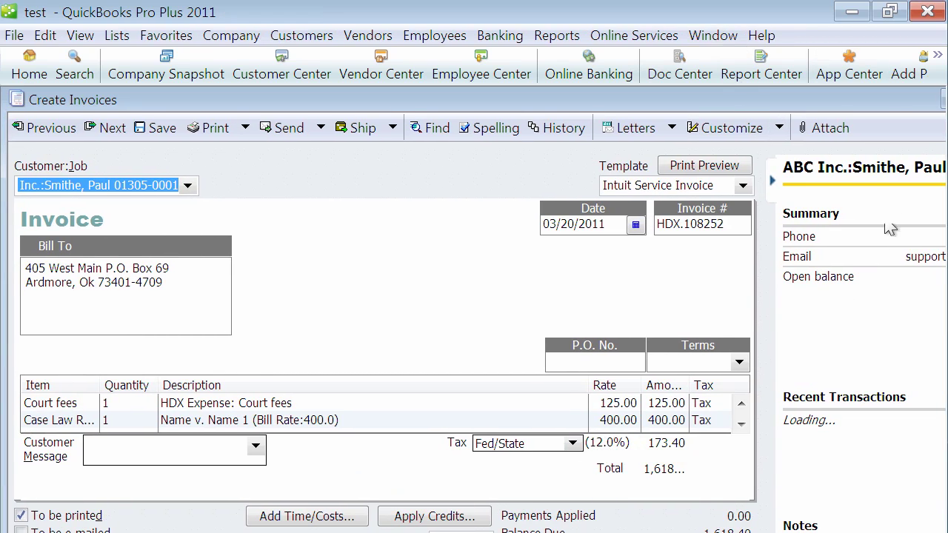
double_click(893, 99)
click(936, 36)
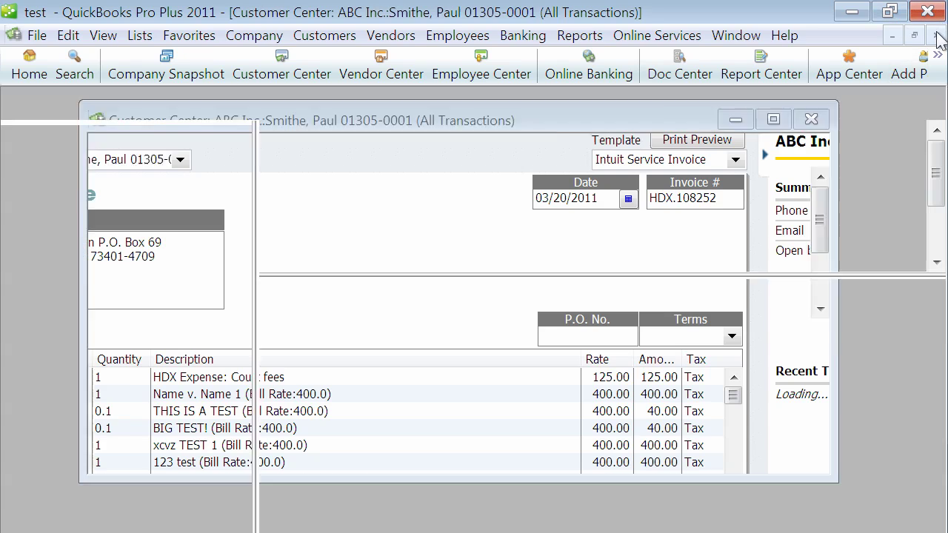
click(138, 36)
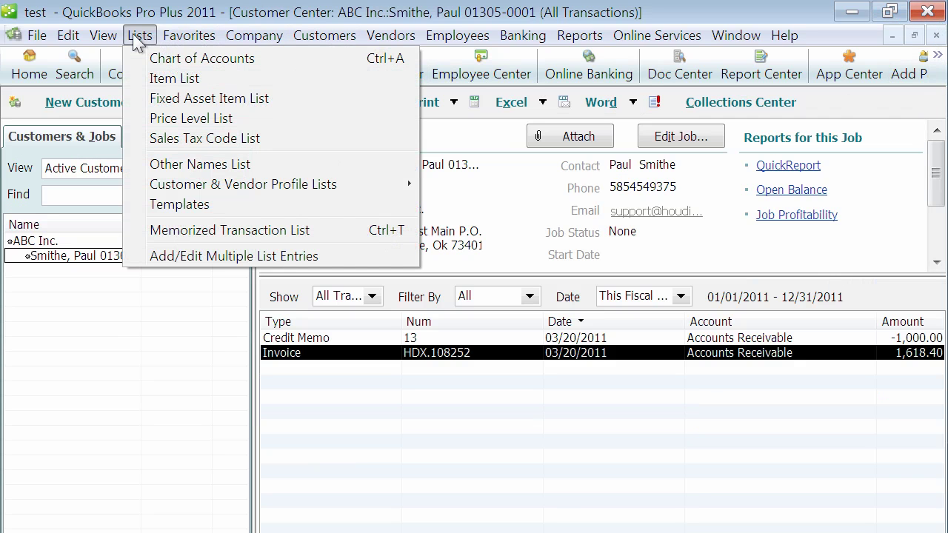
click(152, 61)
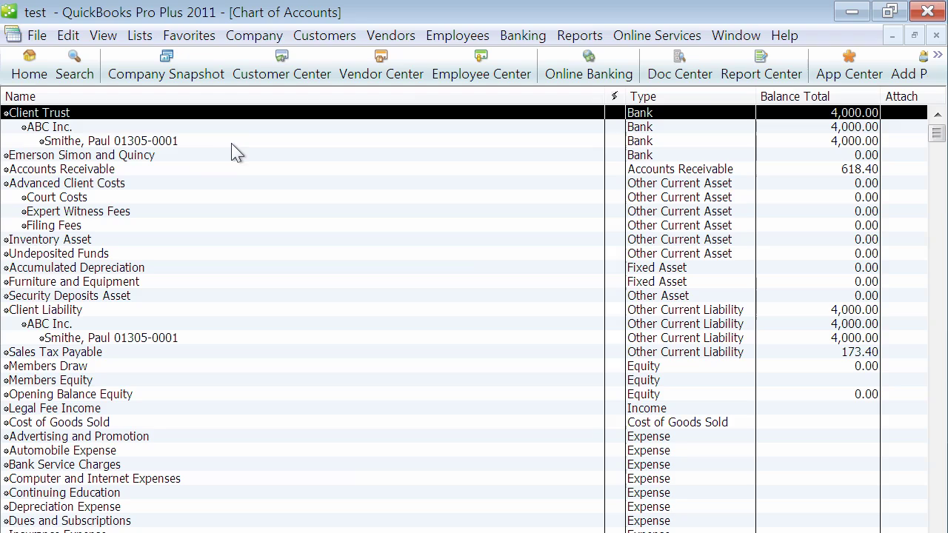
click(187, 142)
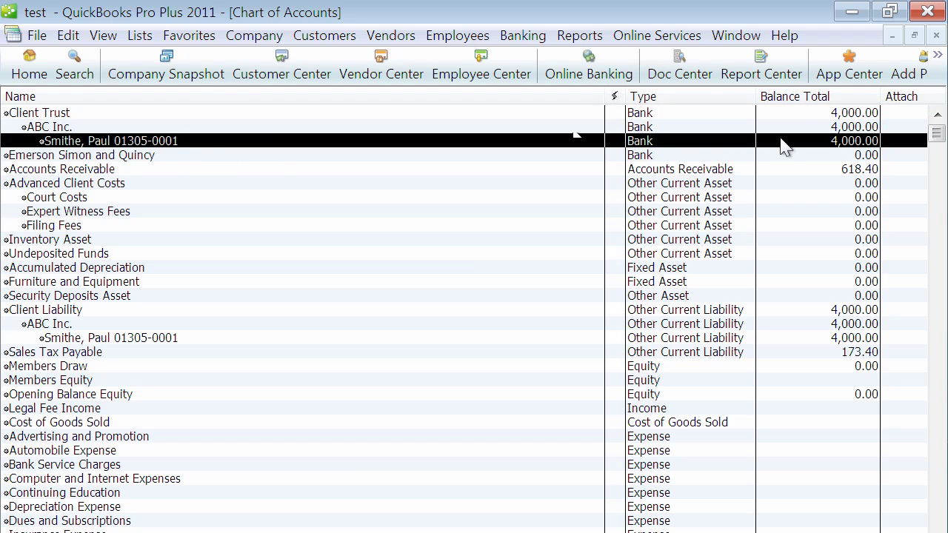
click(135, 342)
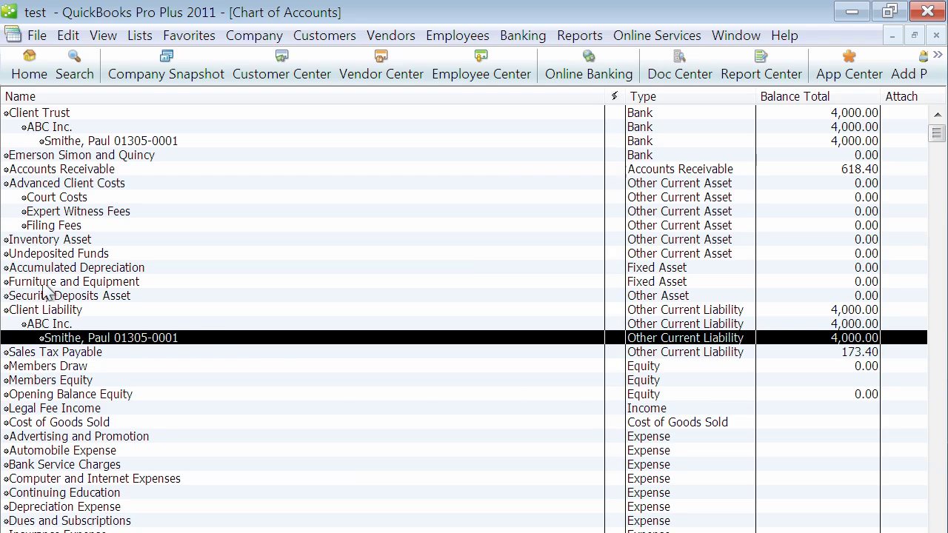
click(936, 37)
Review the Trust Earned item in QuickBooks Pro's Item List, then close the list.
click(142, 36)
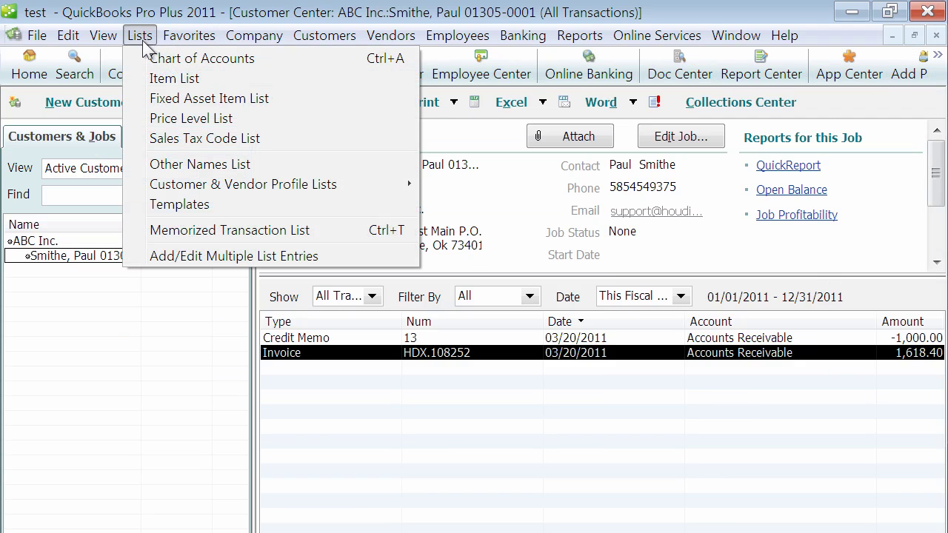
click(158, 78)
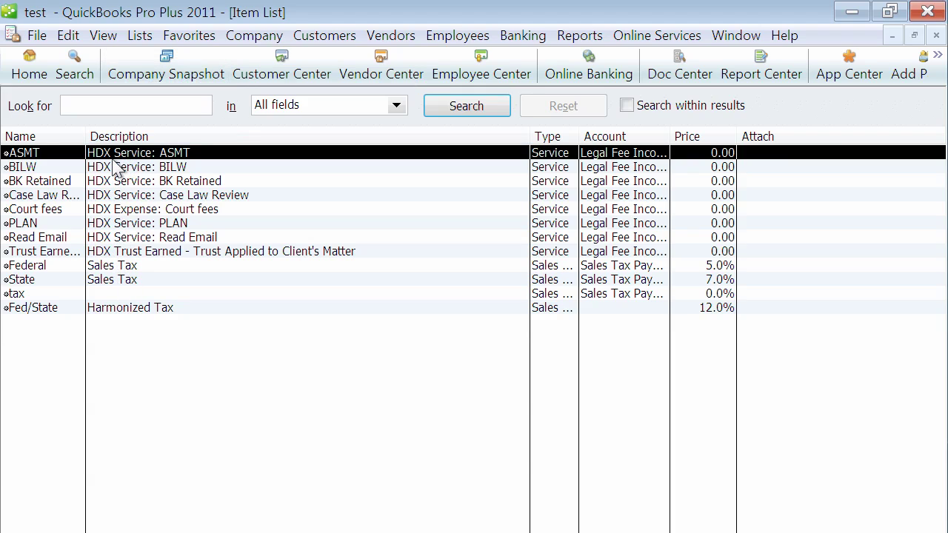
click(937, 35)
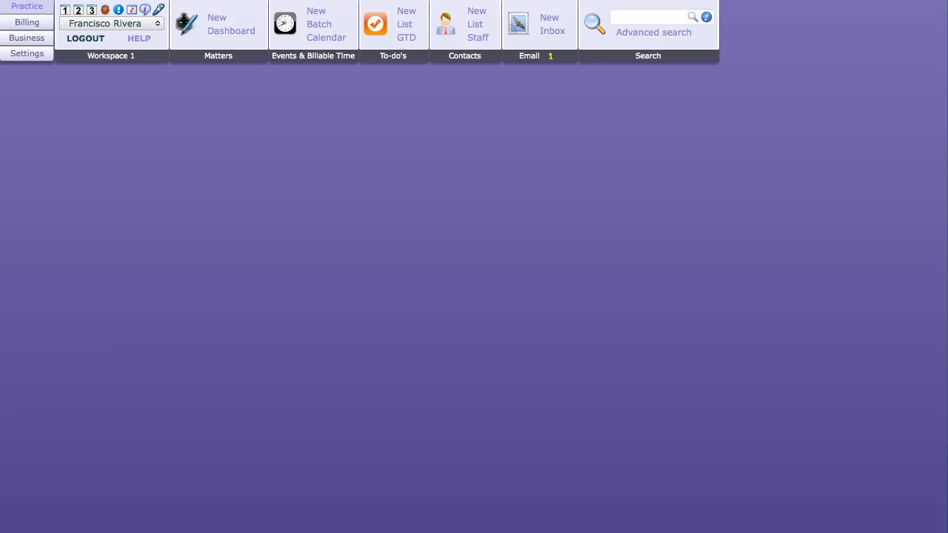